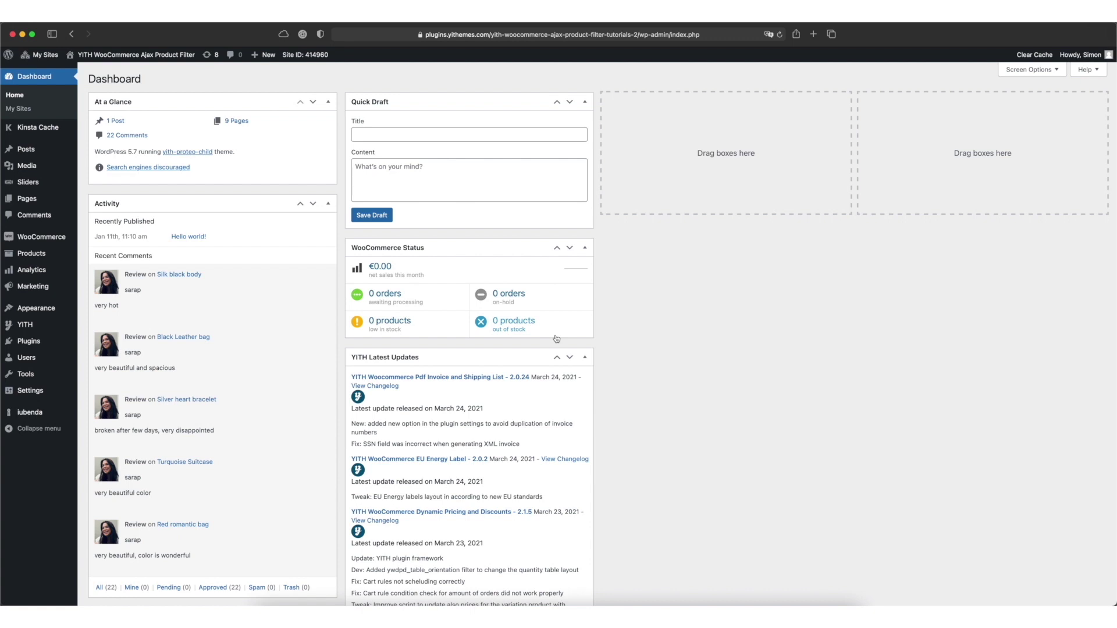
# - Add a new product attribute named 'Color' on the Products > Attributes page
pyautogui.moveTo(41, 259)
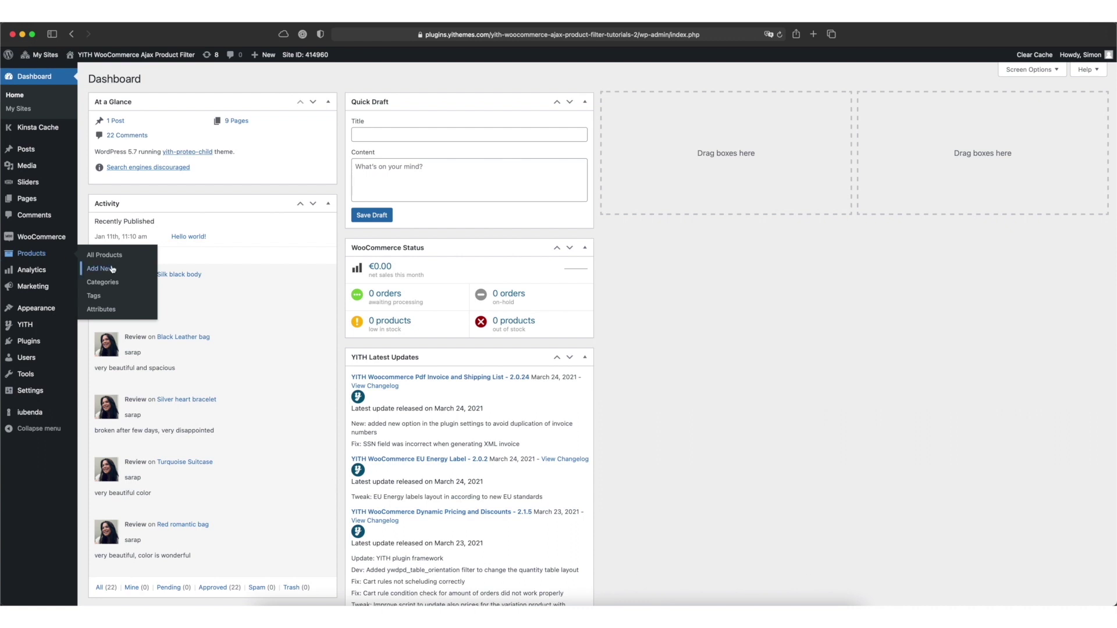
pyautogui.click(101, 309)
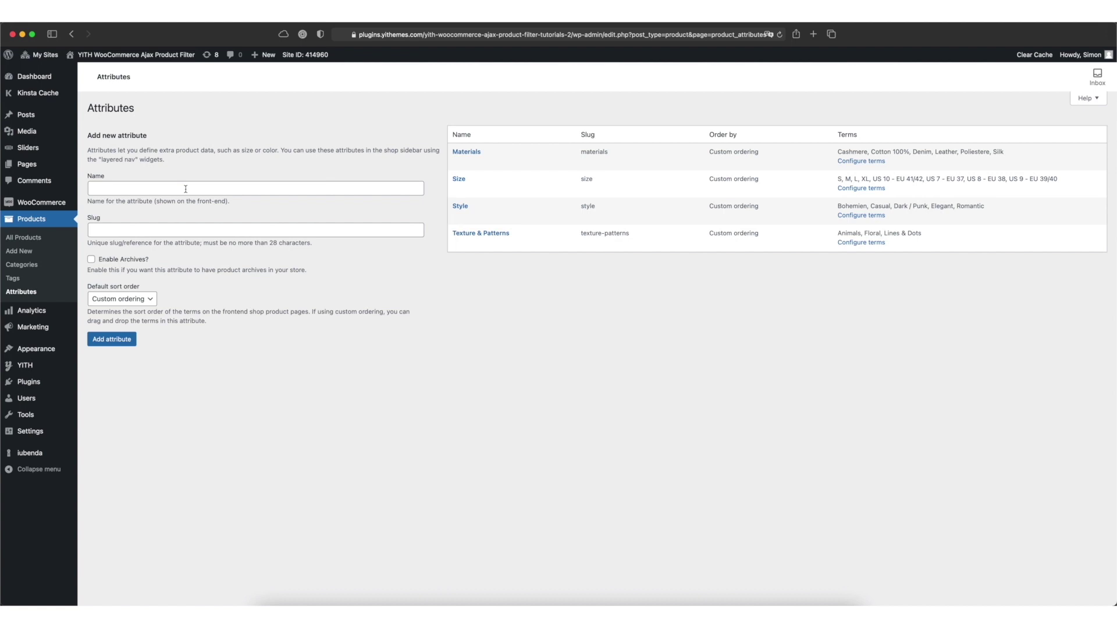
pyautogui.click(148, 189)
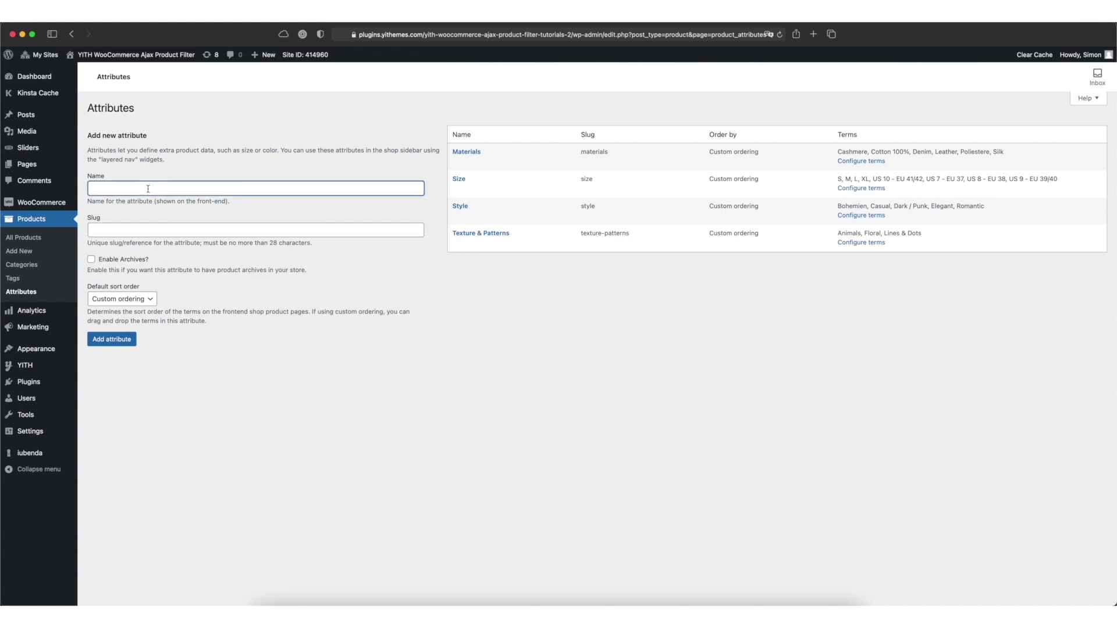
pyautogui.write('Color')
pyautogui.click(117, 342)
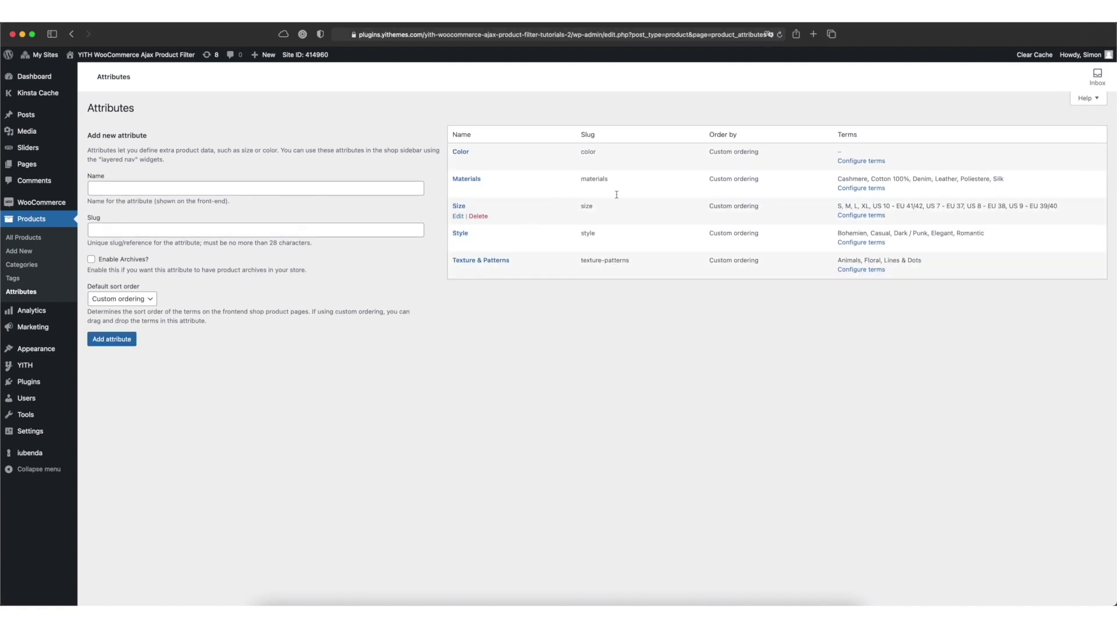
# - Open the Color terms list and add the Black and Red terms
pyautogui.click(863, 162)
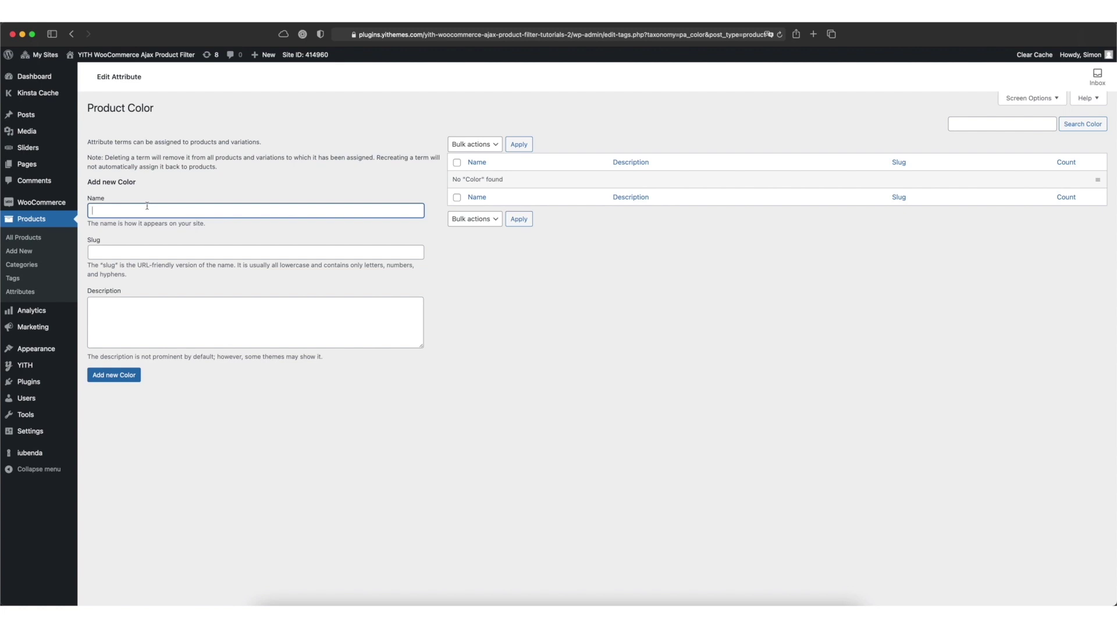
pyautogui.write('Black')
pyautogui.click(114, 375)
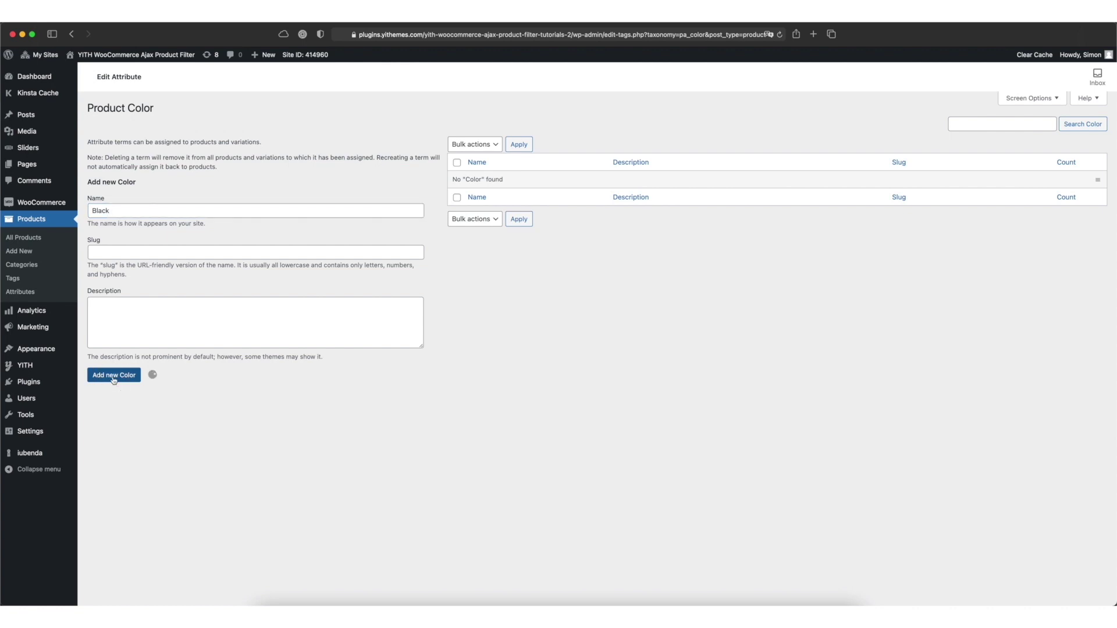
pyautogui.click(143, 211)
pyautogui.write('Red')
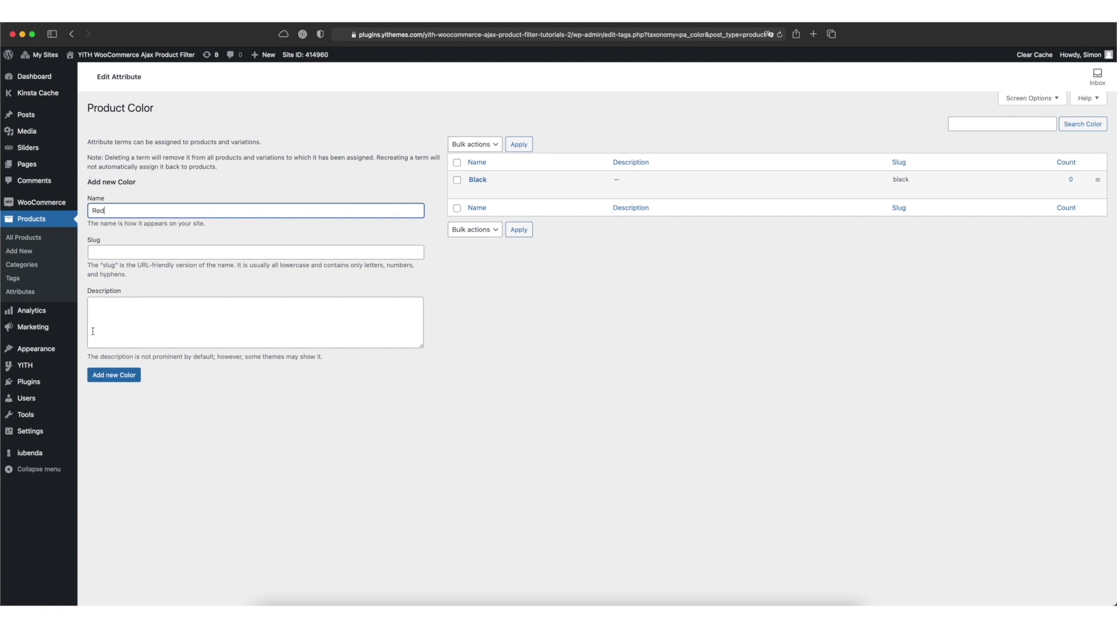
pyautogui.click(108, 375)
# - Add the Blue and Green terms and reload the terms list
pyautogui.click(122, 212)
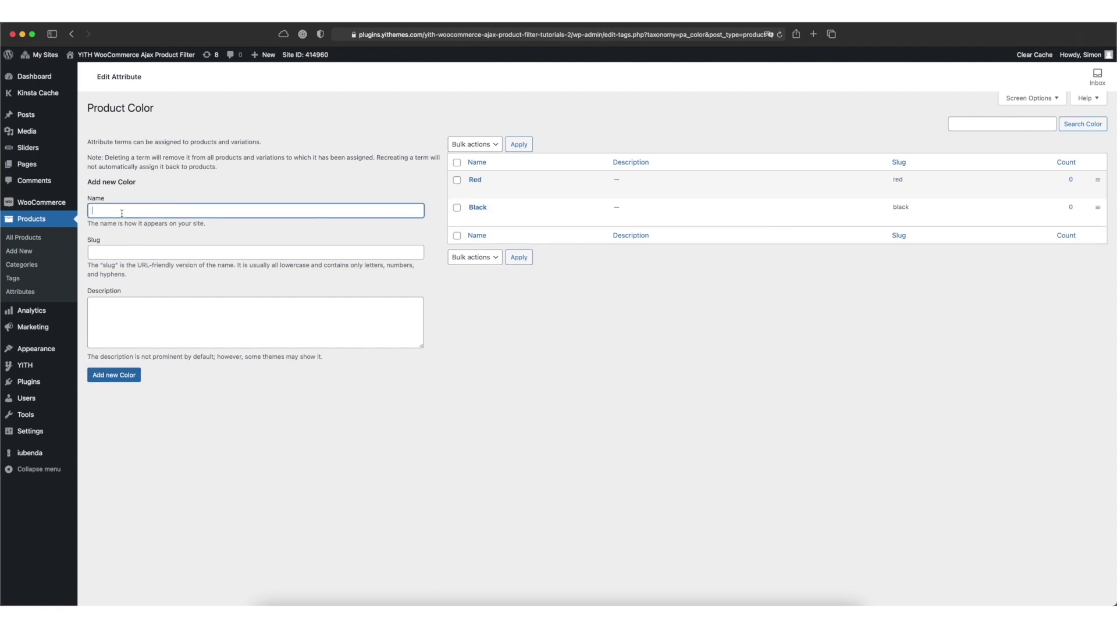
pyautogui.write('Blue')
pyautogui.click(122, 376)
pyautogui.click(141, 213)
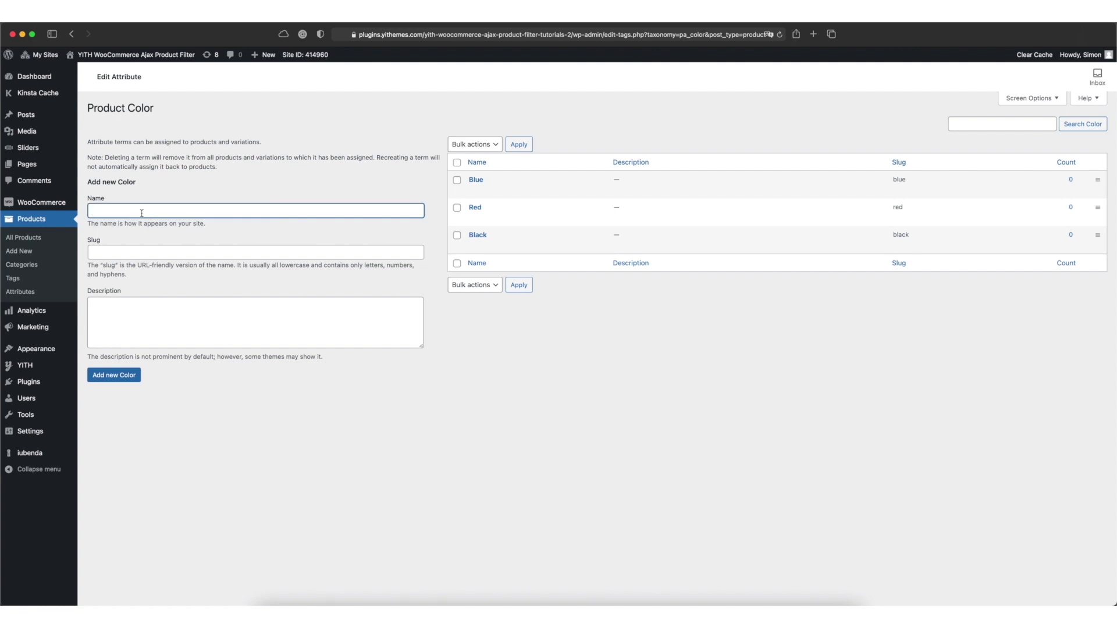
pyautogui.write('Green')
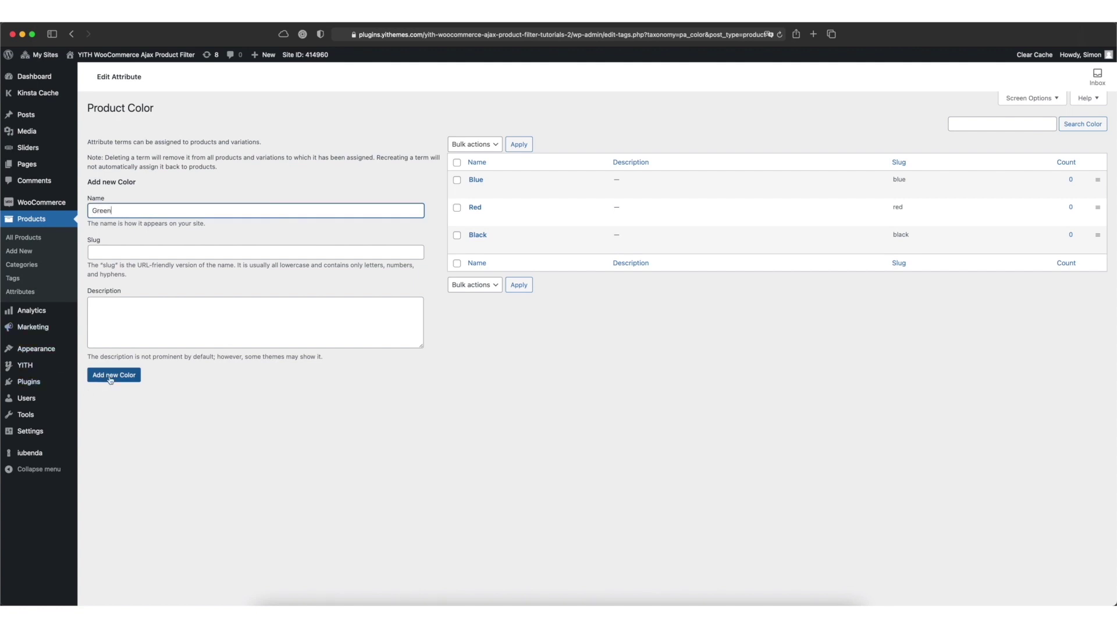
pyautogui.click(111, 376)
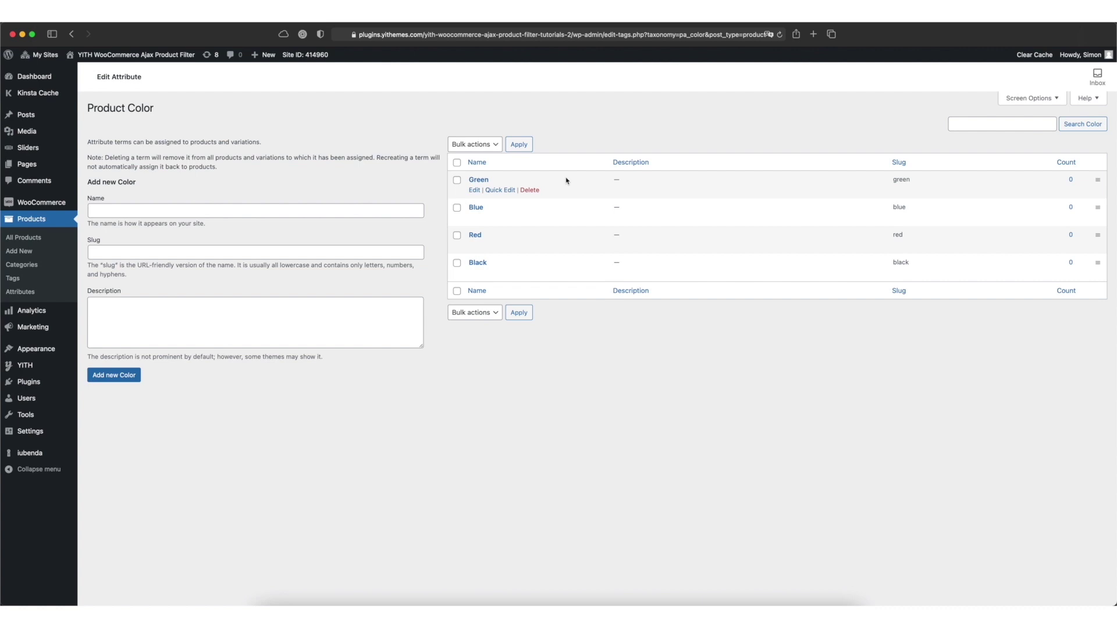
pyautogui.press('super+r')
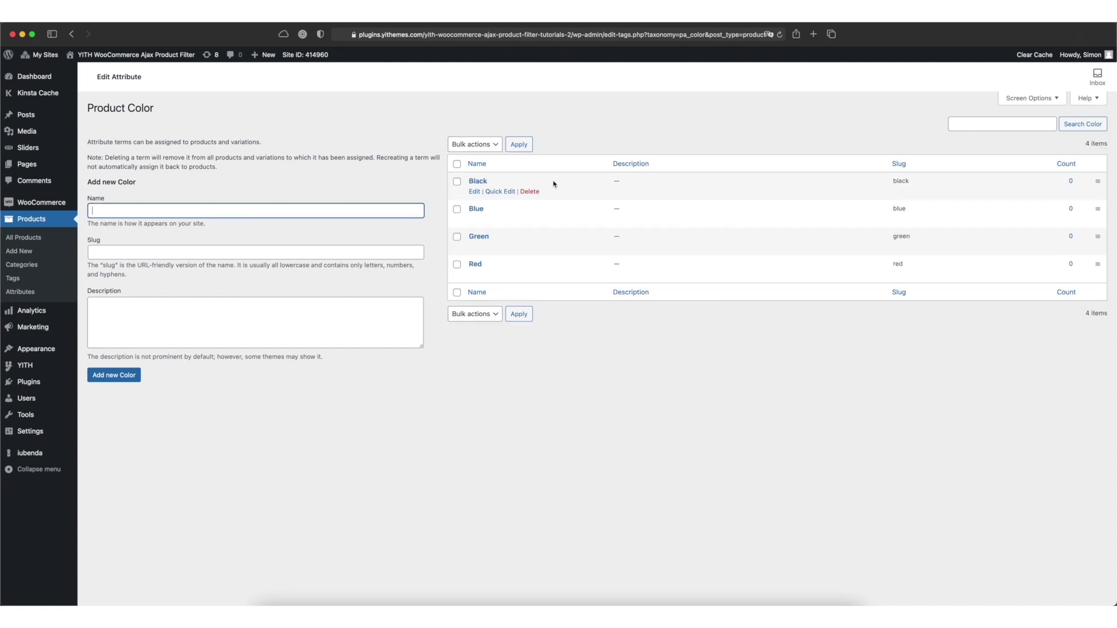
# - Open the Floral avio shirt from page 2 of All Products for editing
pyautogui.click(13, 294)
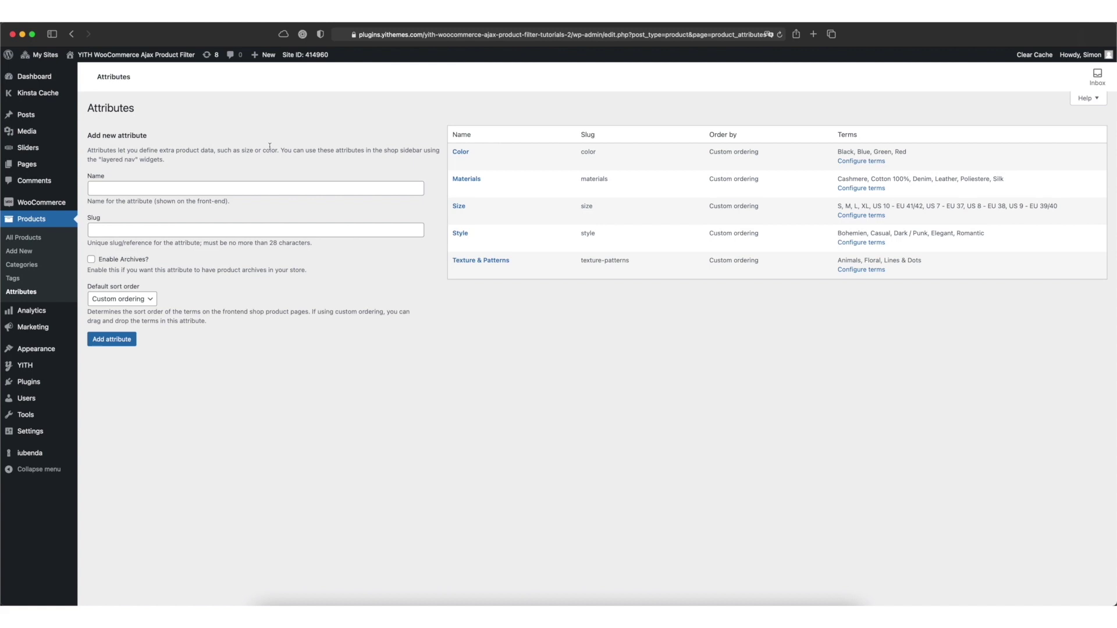
pyautogui.click(25, 242)
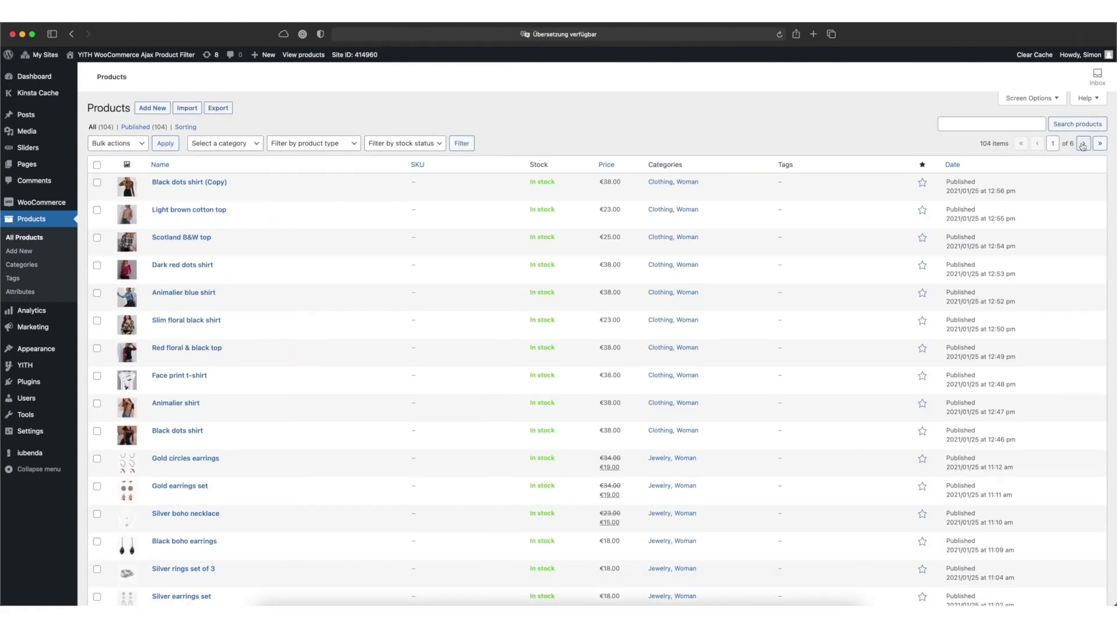
pyautogui.click(1082, 144)
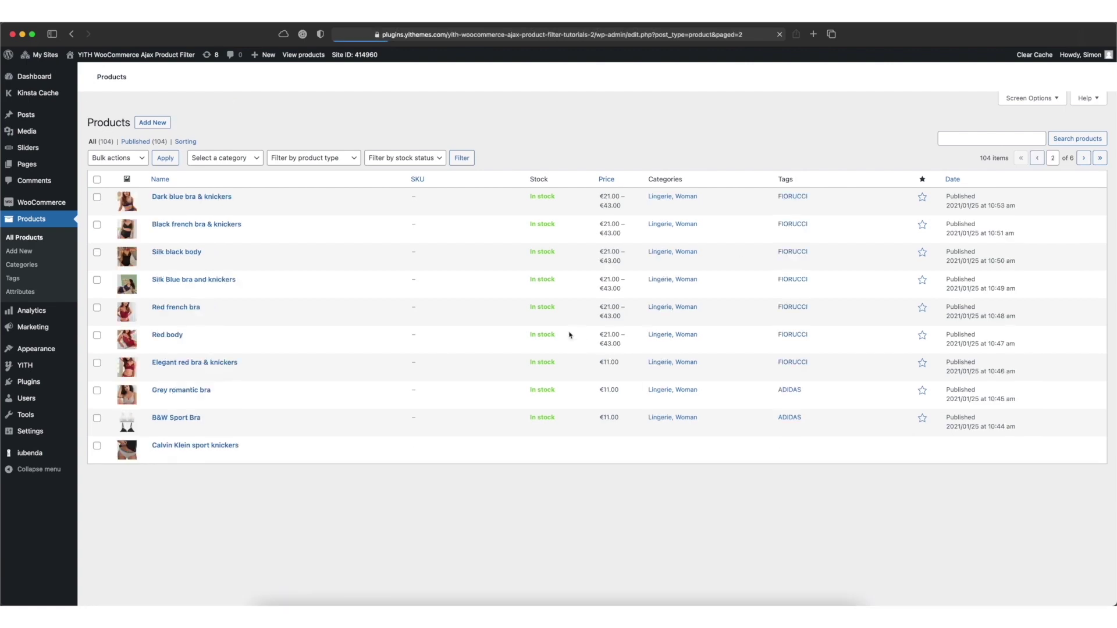
pyautogui.scroll(-3, 189, 424)
pyautogui.scroll(-2, 155, 446)
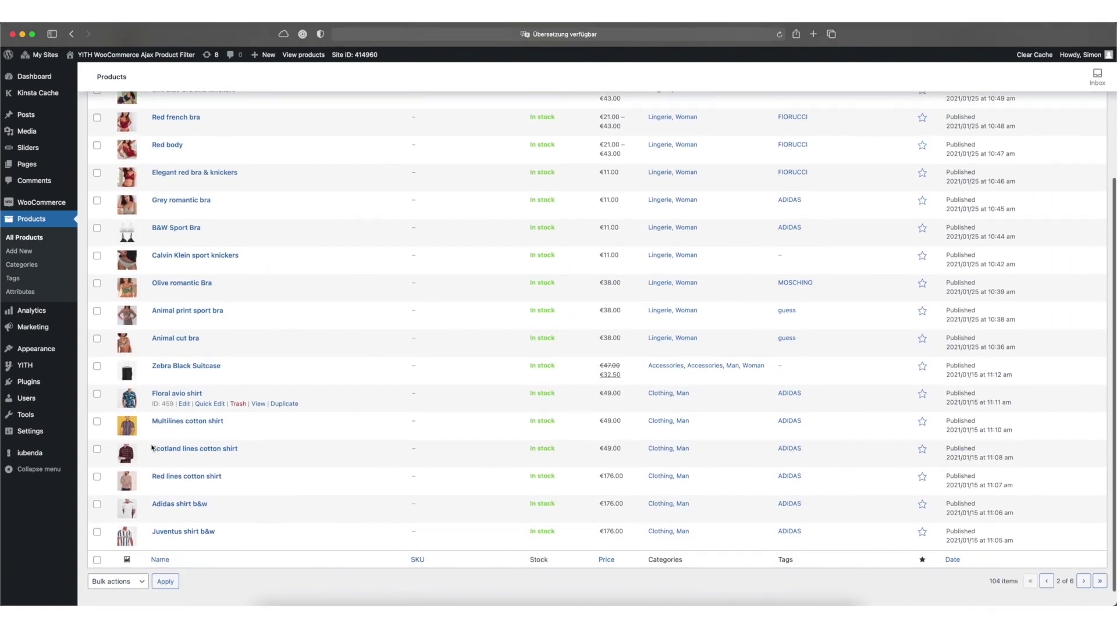
pyautogui.click(168, 393)
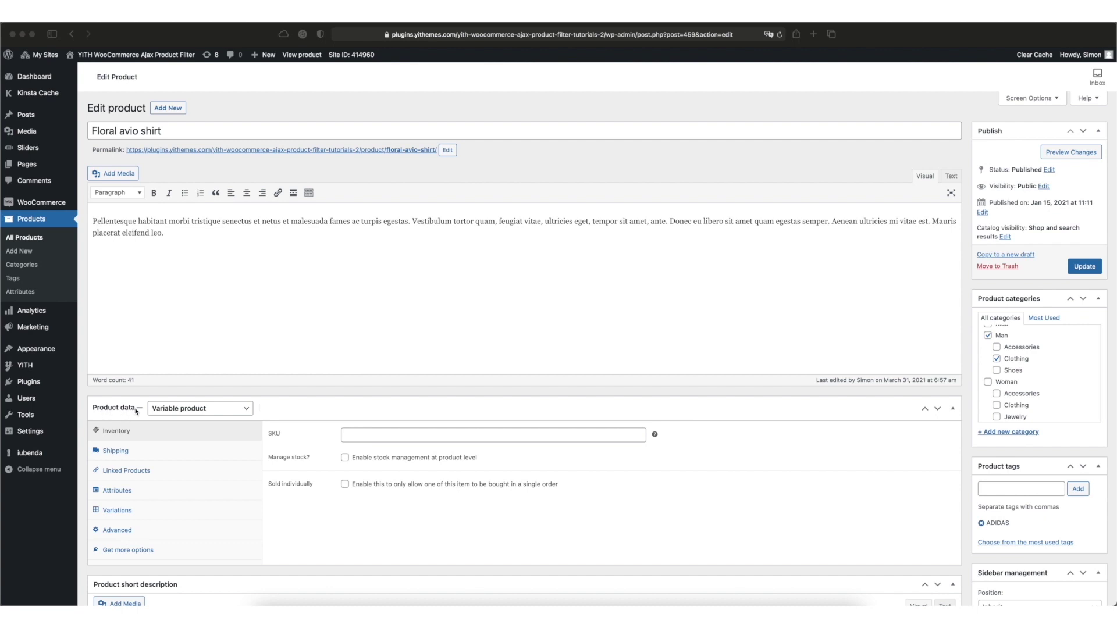
# - Add Color = Blue in the shirt's product data attributes, save the attributes, and update the product
pyautogui.click(119, 491)
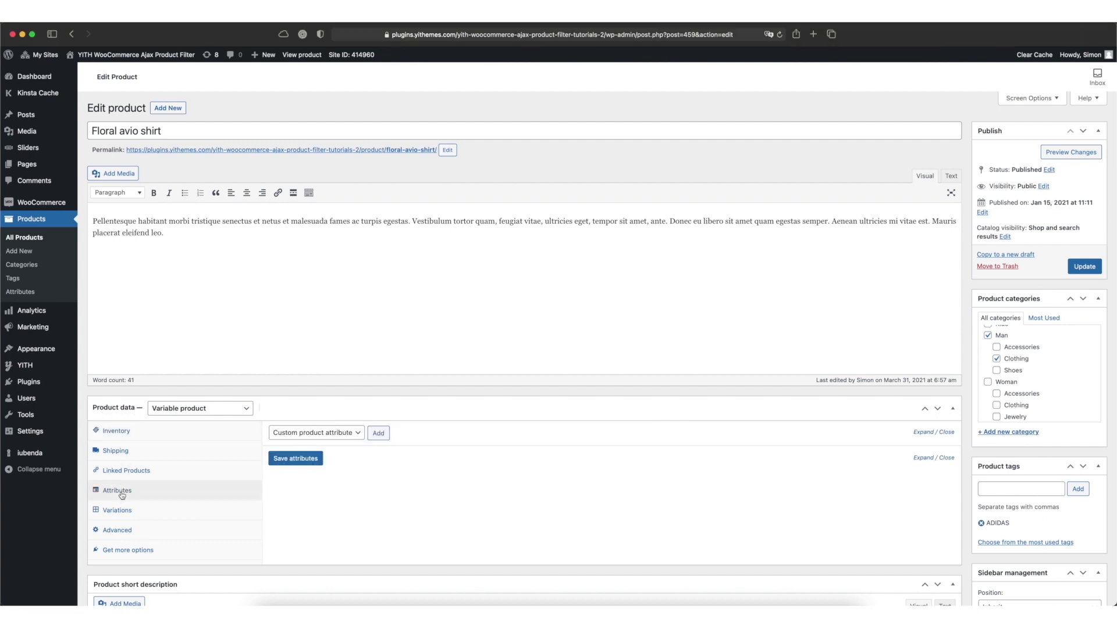
pyautogui.click(345, 437)
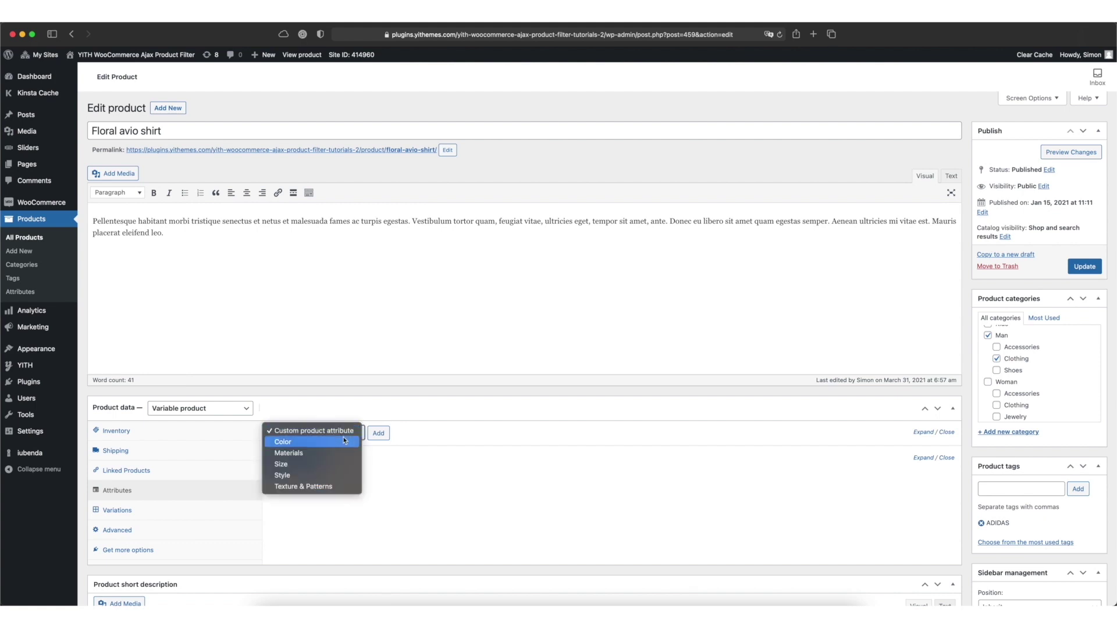
pyautogui.click(335, 441)
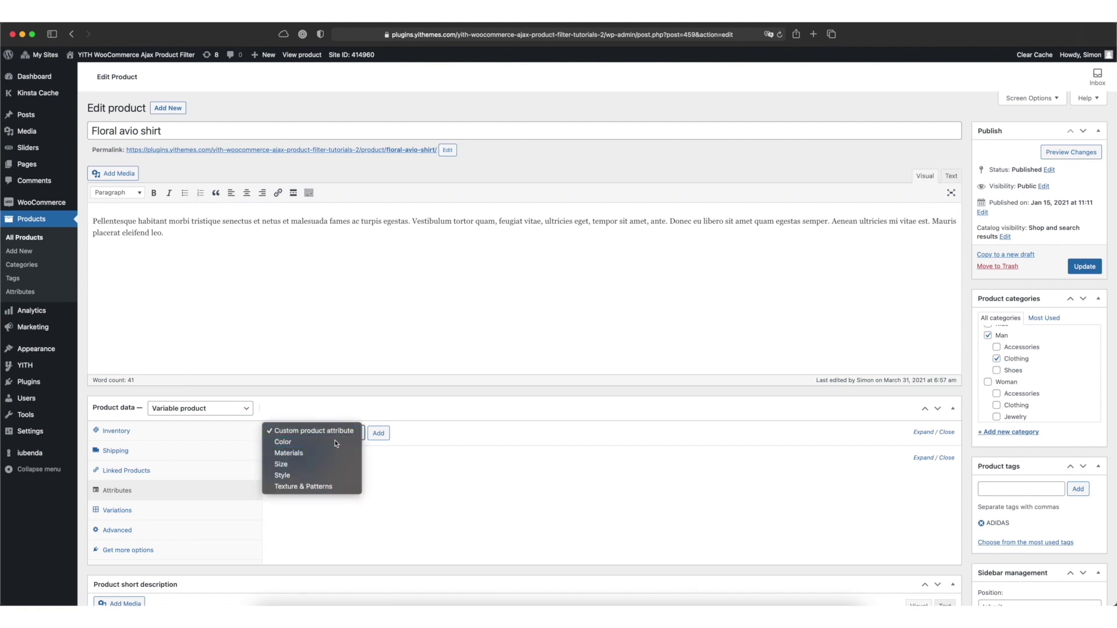
pyautogui.click(378, 436)
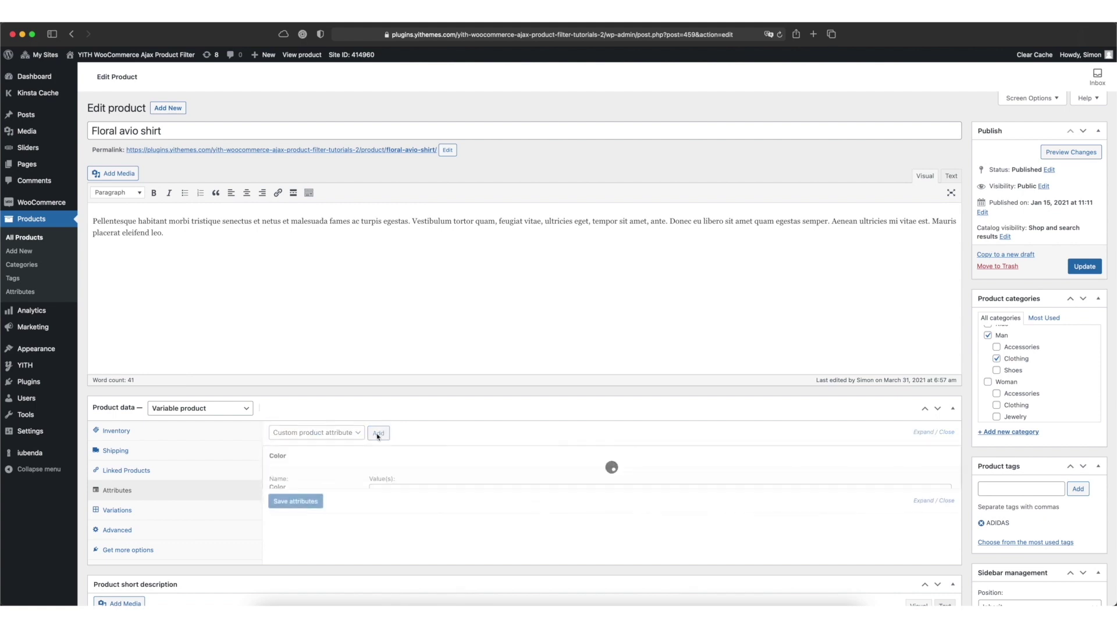
pyautogui.click(406, 493)
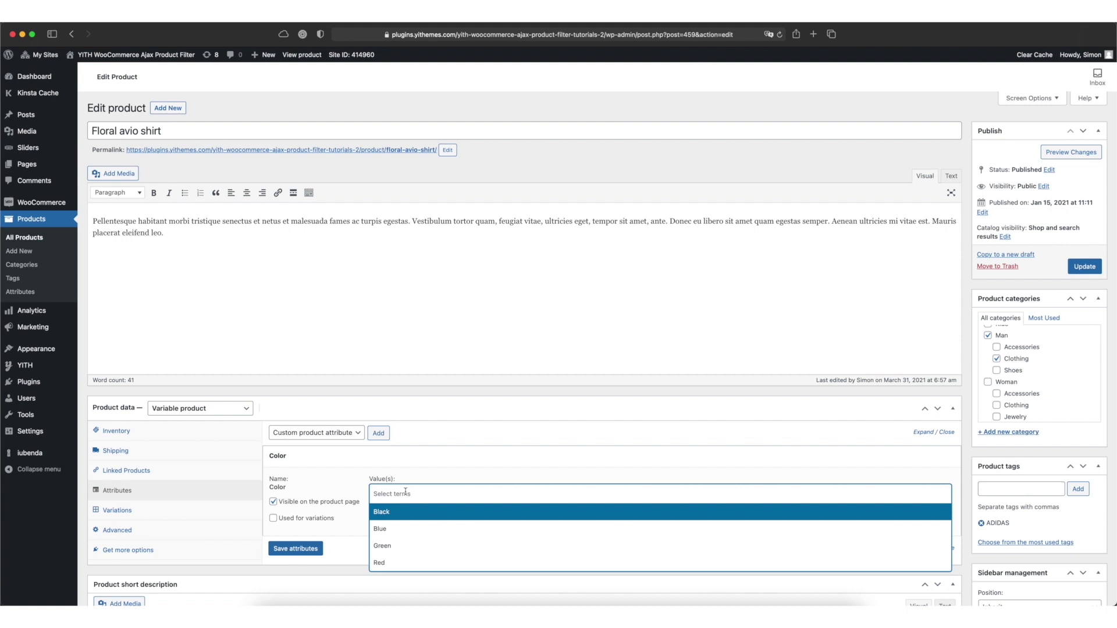
pyautogui.click(386, 529)
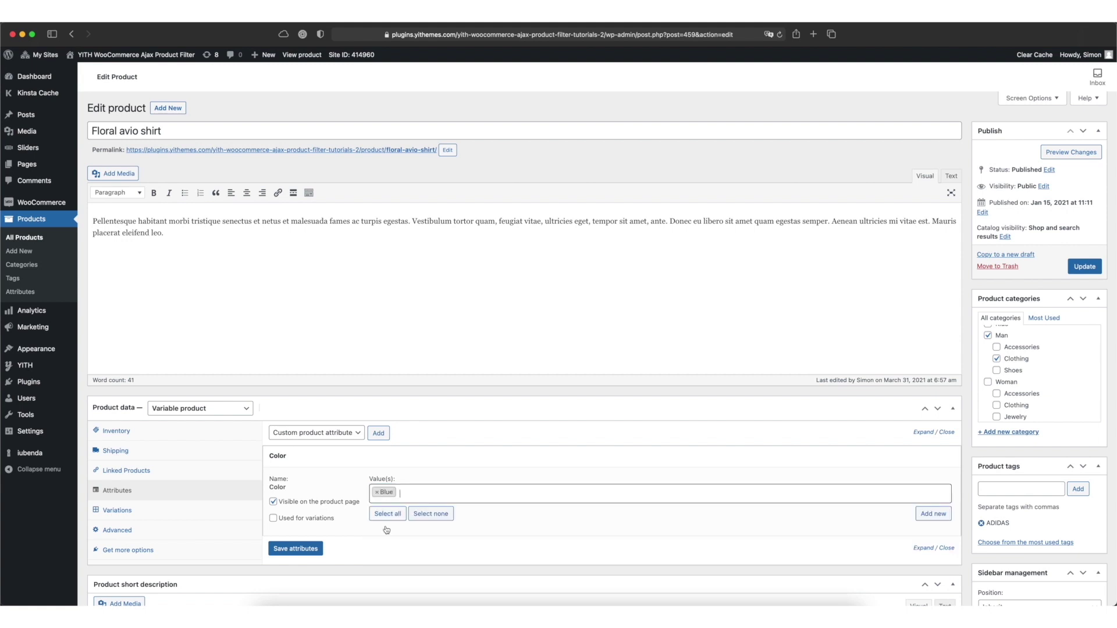
pyautogui.click(307, 550)
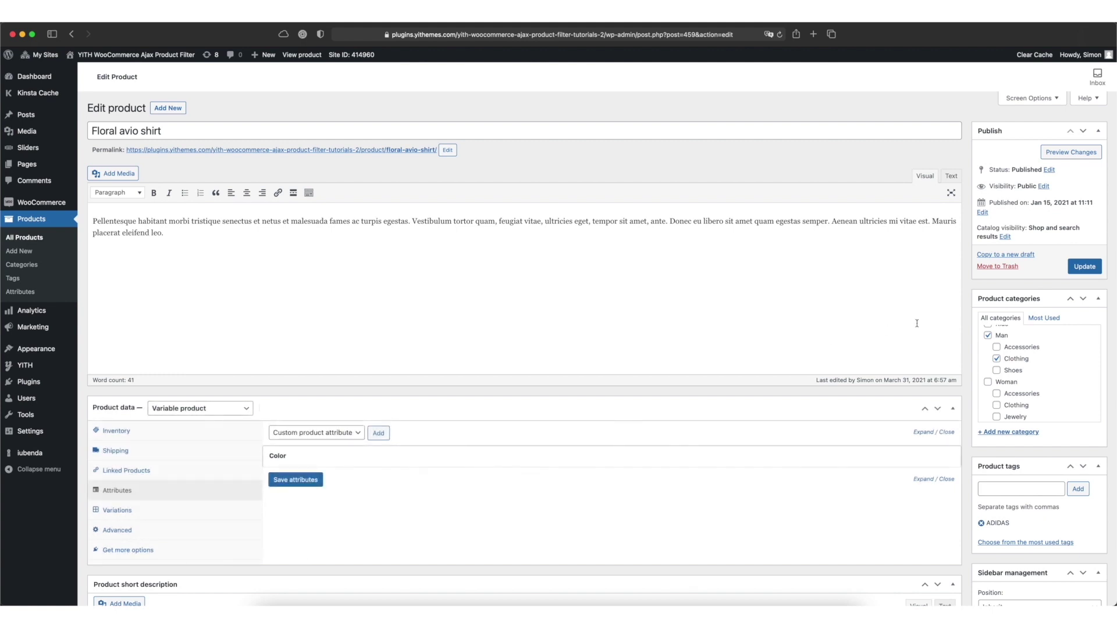
pyautogui.click(1082, 271)
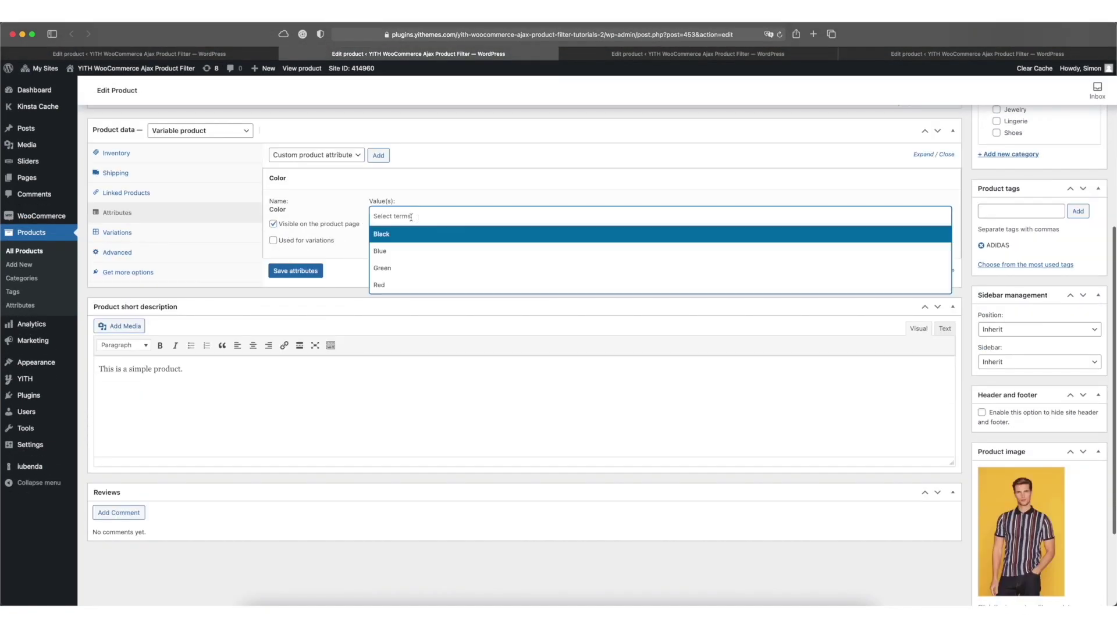
# - Add the Color attribute to the Scotland lines cotton shirt, choose its colour values, and save the attributes
pyautogui.click(450, 232)
pyautogui.click(297, 271)
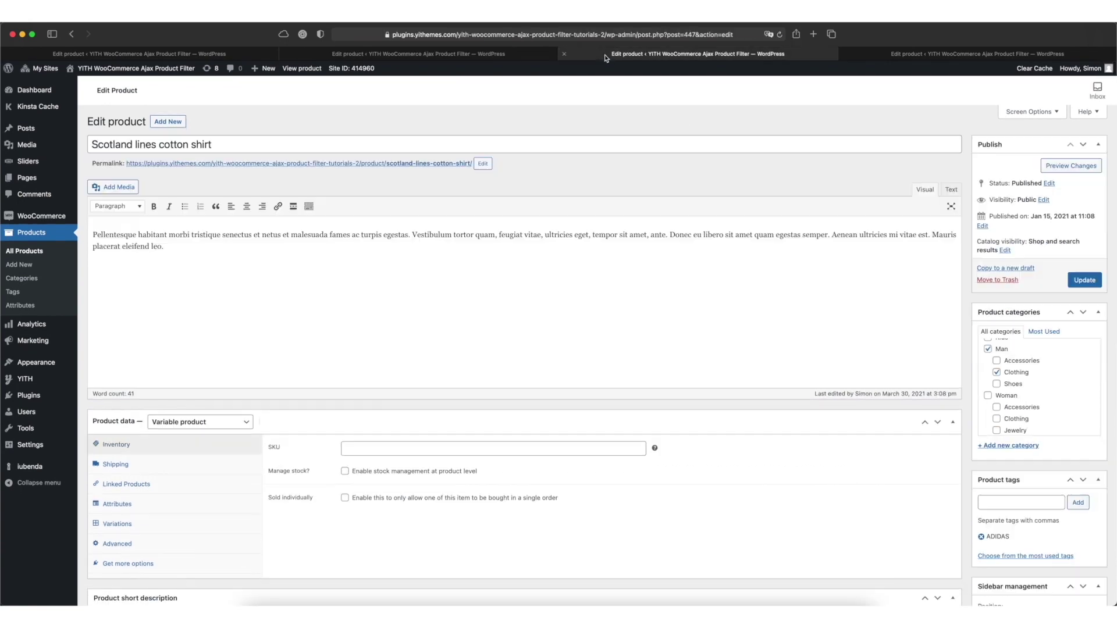
pyautogui.scroll(-5, 314, 424)
pyautogui.click(316, 186)
pyautogui.click(315, 192)
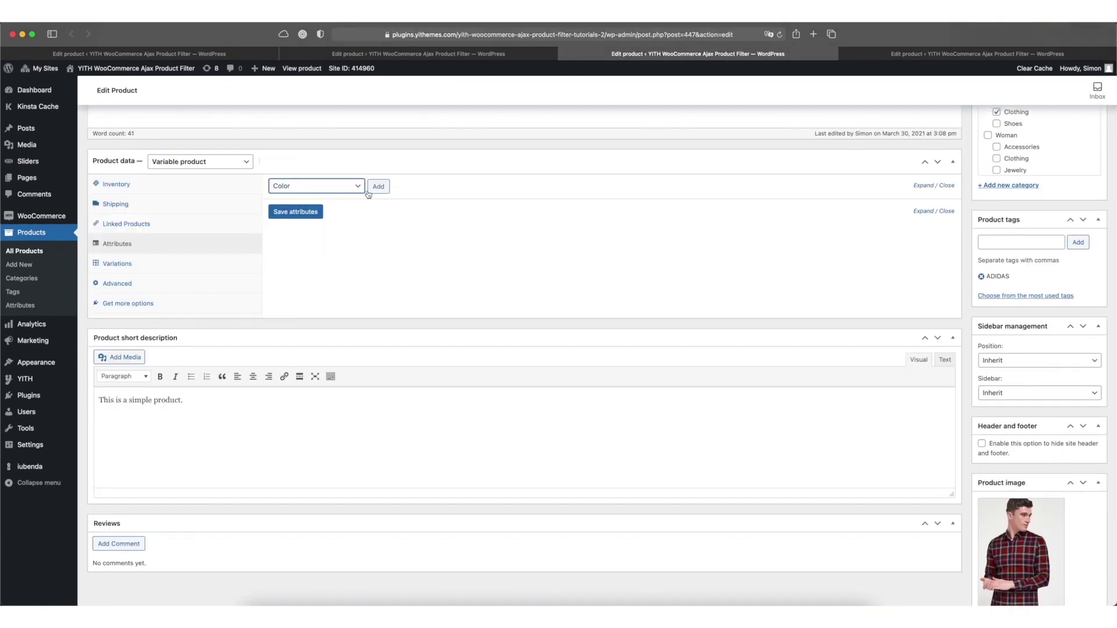
pyautogui.click(378, 186)
pyautogui.click(512, 244)
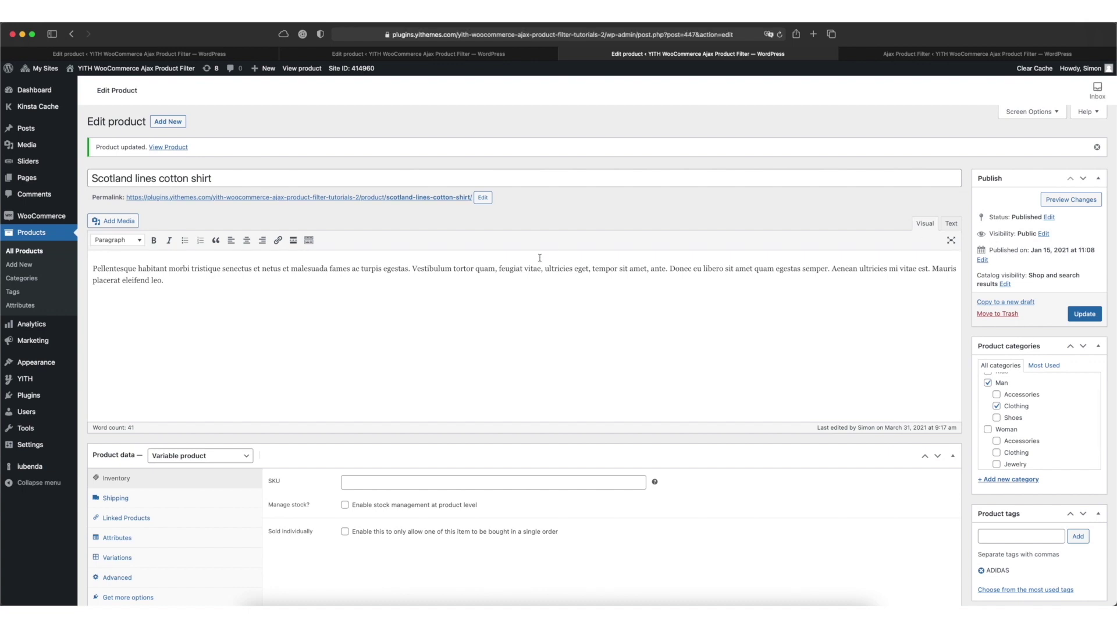
pyautogui.moveTo(27, 385)
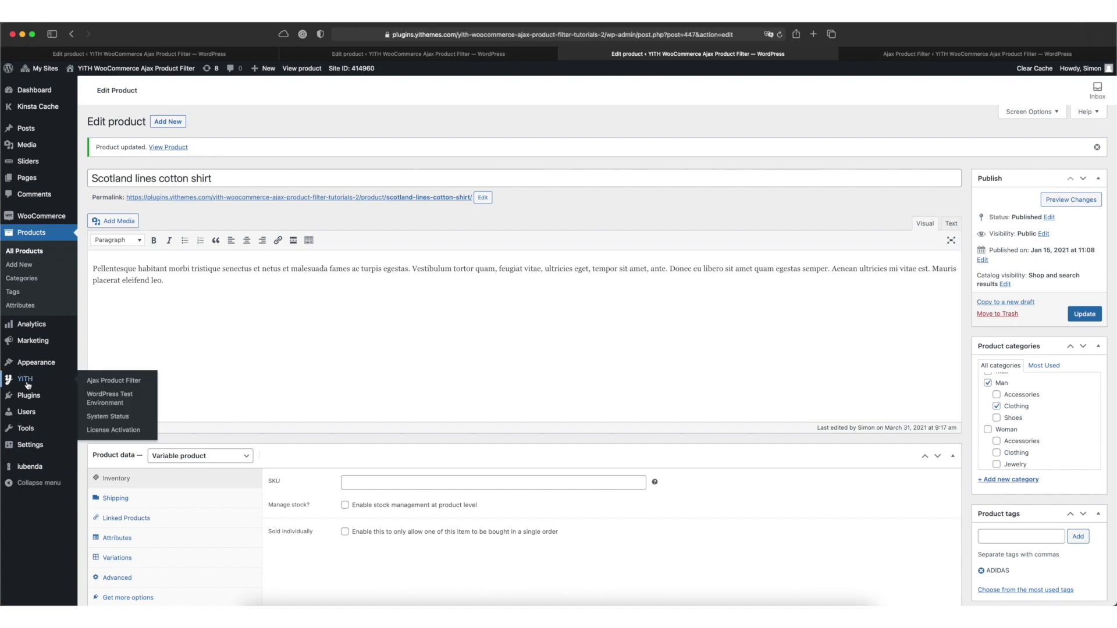
# - Open YITH Ajax Product Filter and start a new filter preset
pyautogui.click(124, 382)
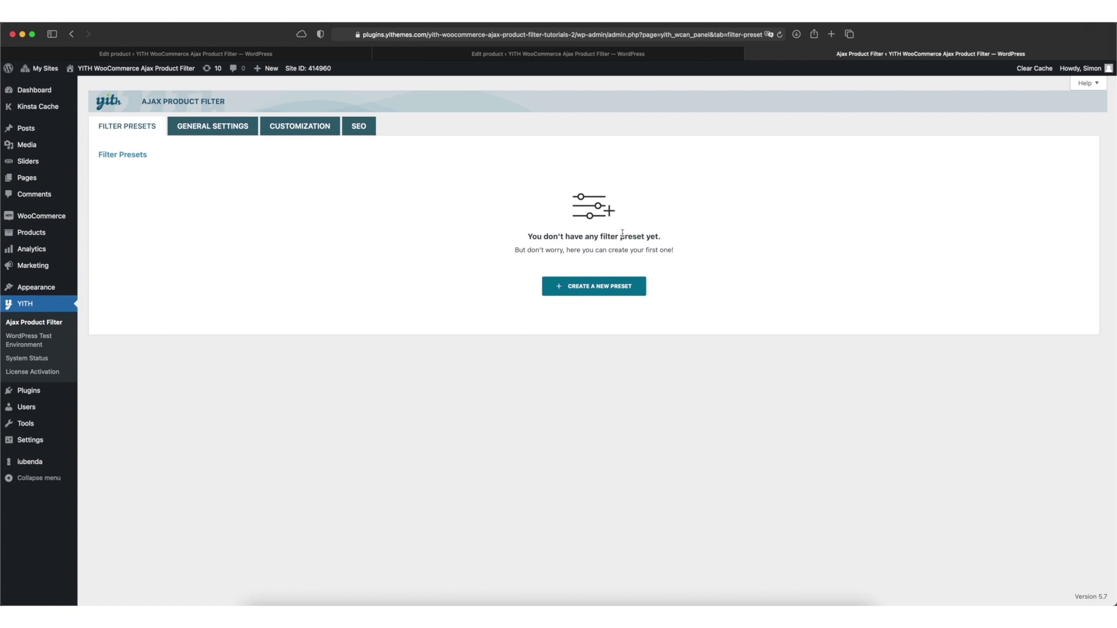
pyautogui.click(592, 289)
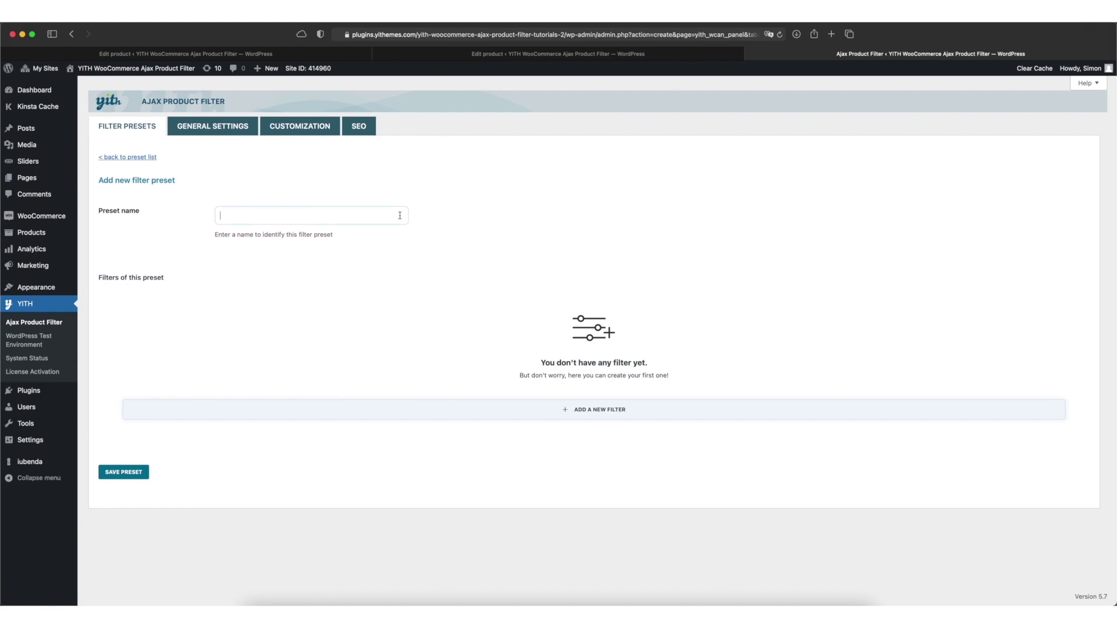
# - Name the preset 'Men' and add a new filter titled 'Color'
pyautogui.write('Men')
pyautogui.click(589, 412)
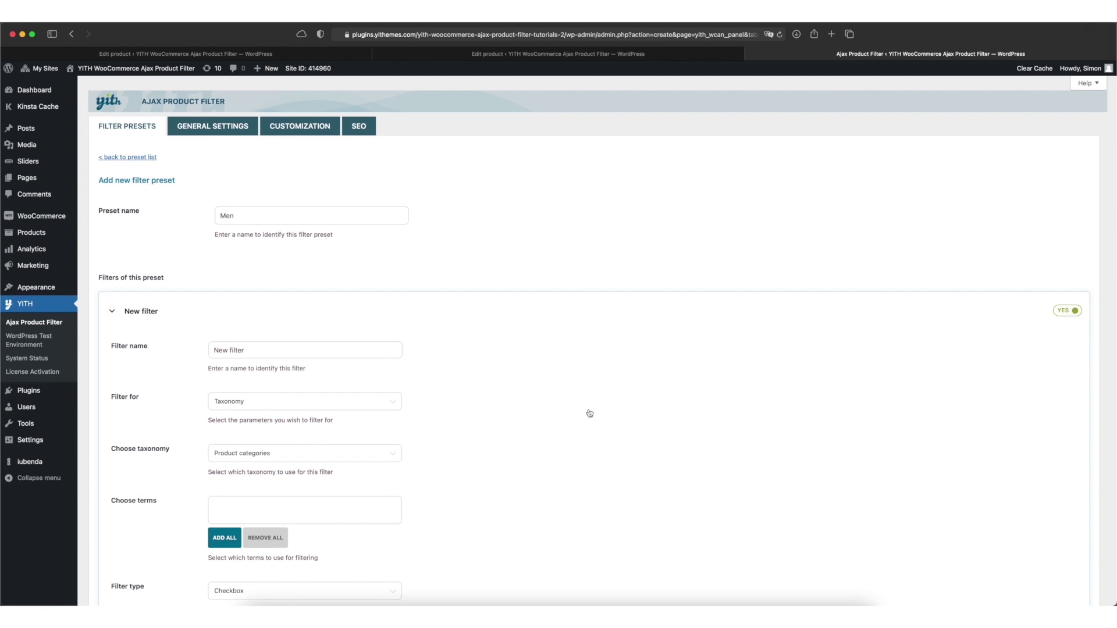
pyautogui.doubleClick(318, 353)
pyautogui.press('super+a')
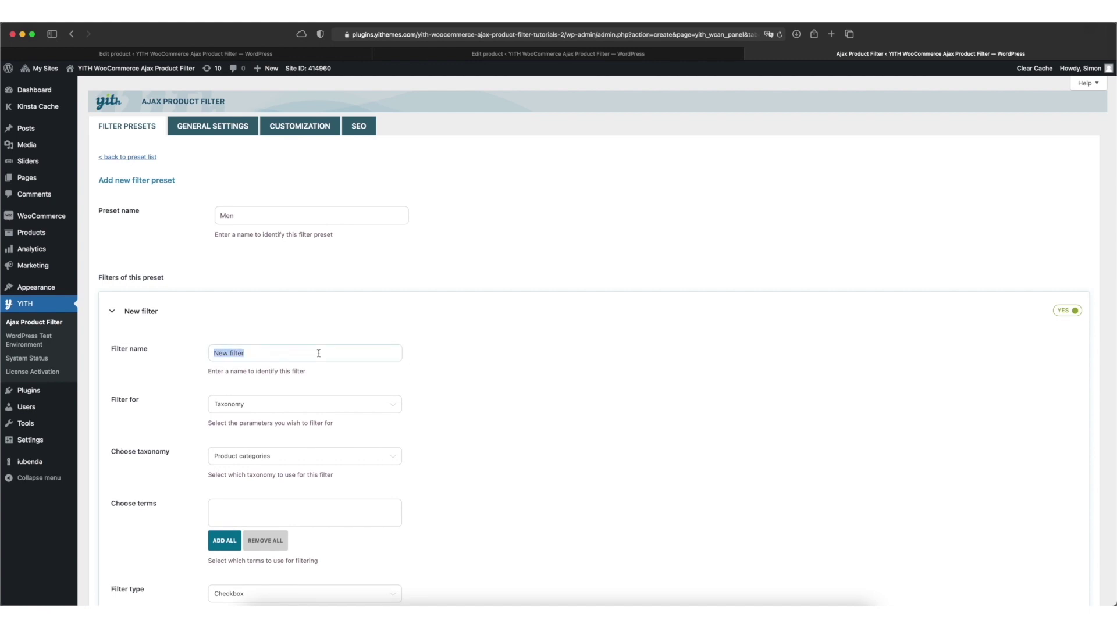
pyautogui.write('Color')
# - Set the Color filter's taxonomy to Product Color
pyautogui.moveTo(50, 236)
pyautogui.scroll(-1, 201, 443)
pyautogui.click(249, 434)
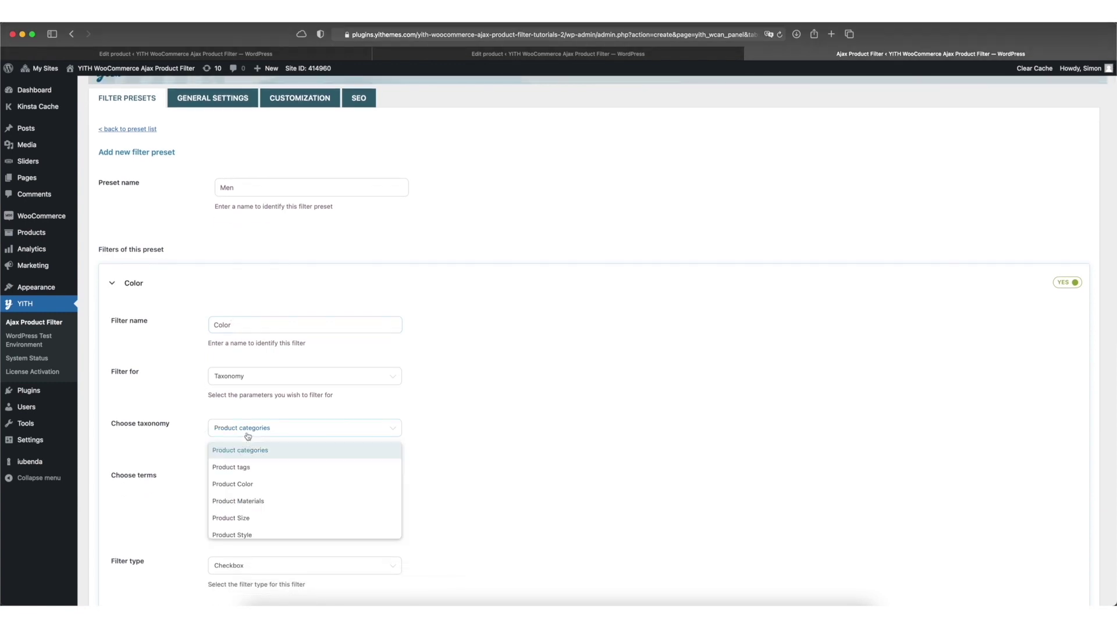
pyautogui.click(246, 485)
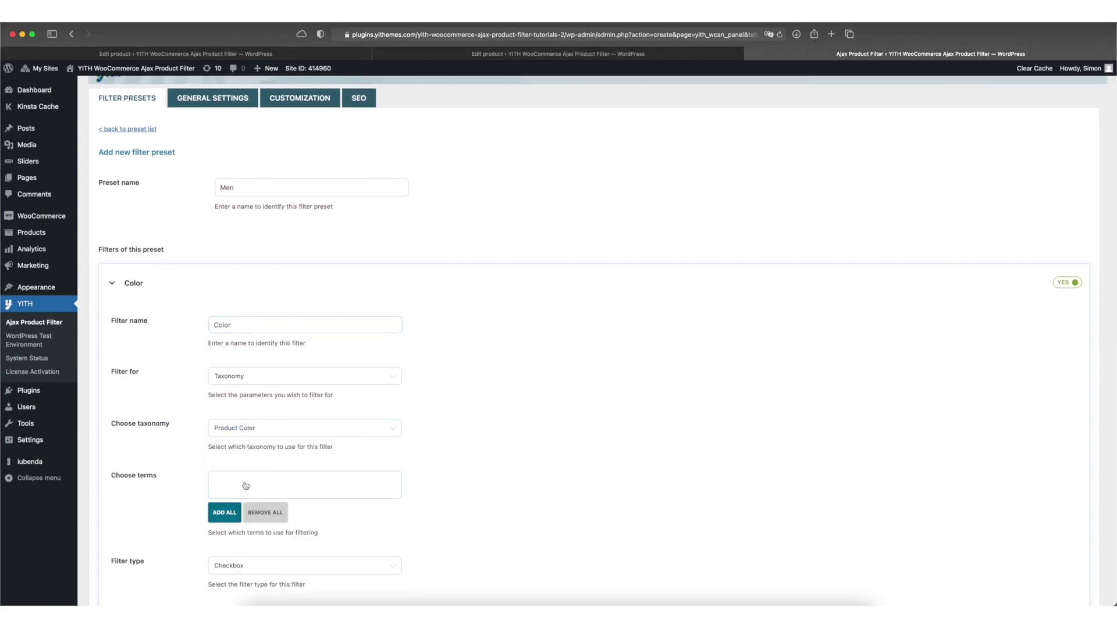
# - Include all four Product Color terms: Black, Red, Blue and Green
pyautogui.scroll(-3, 189, 457)
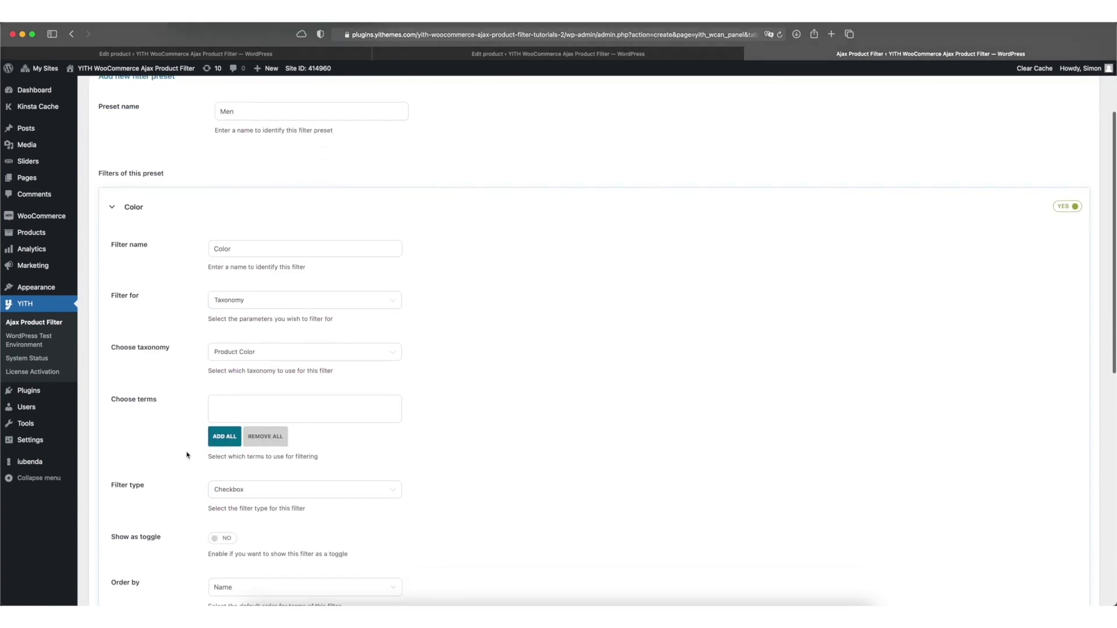
pyautogui.click(231, 413)
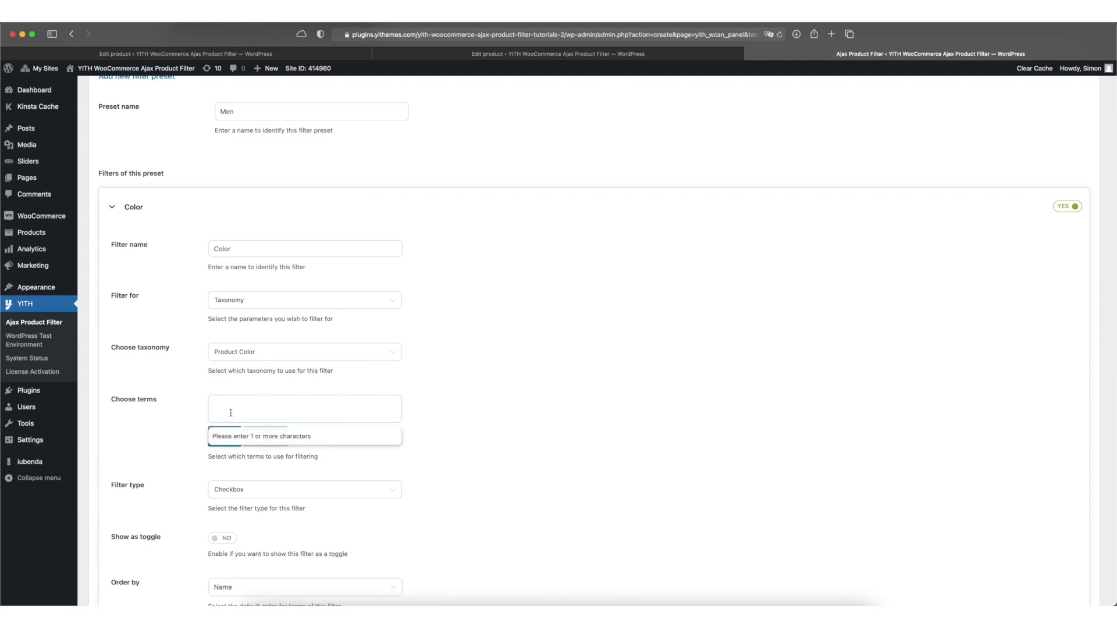
pyautogui.write('B')
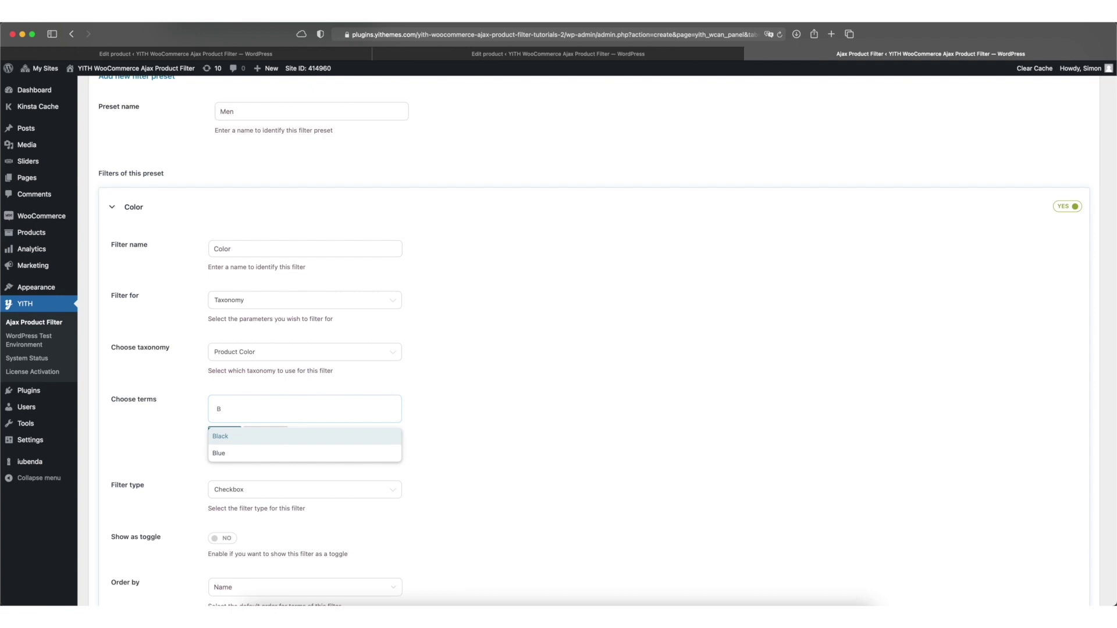
pyautogui.click(242, 437)
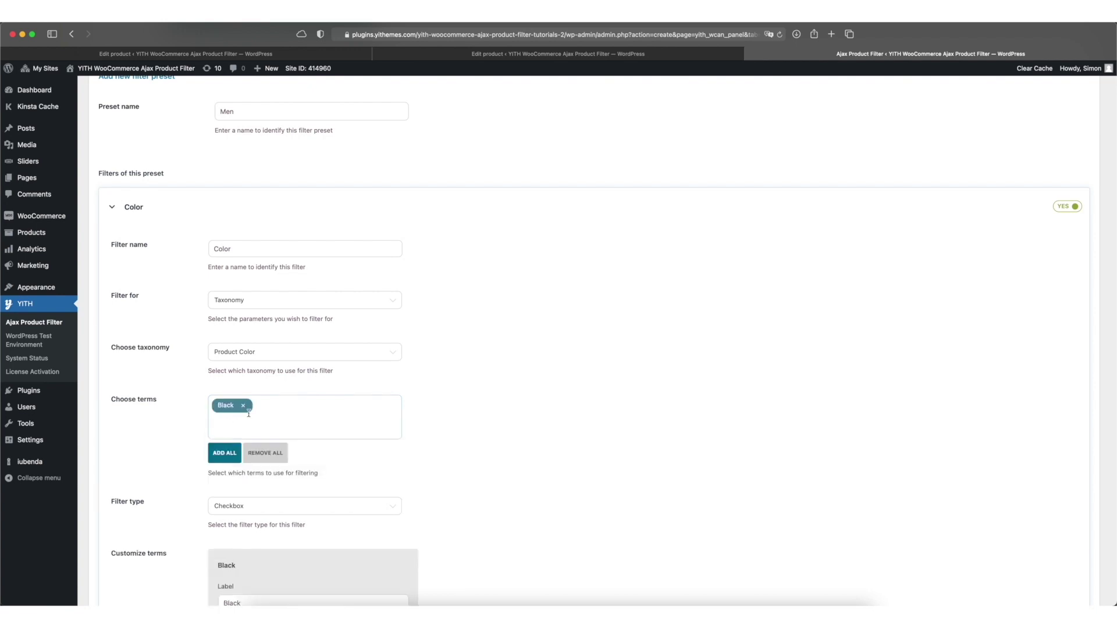
pyautogui.click(245, 405)
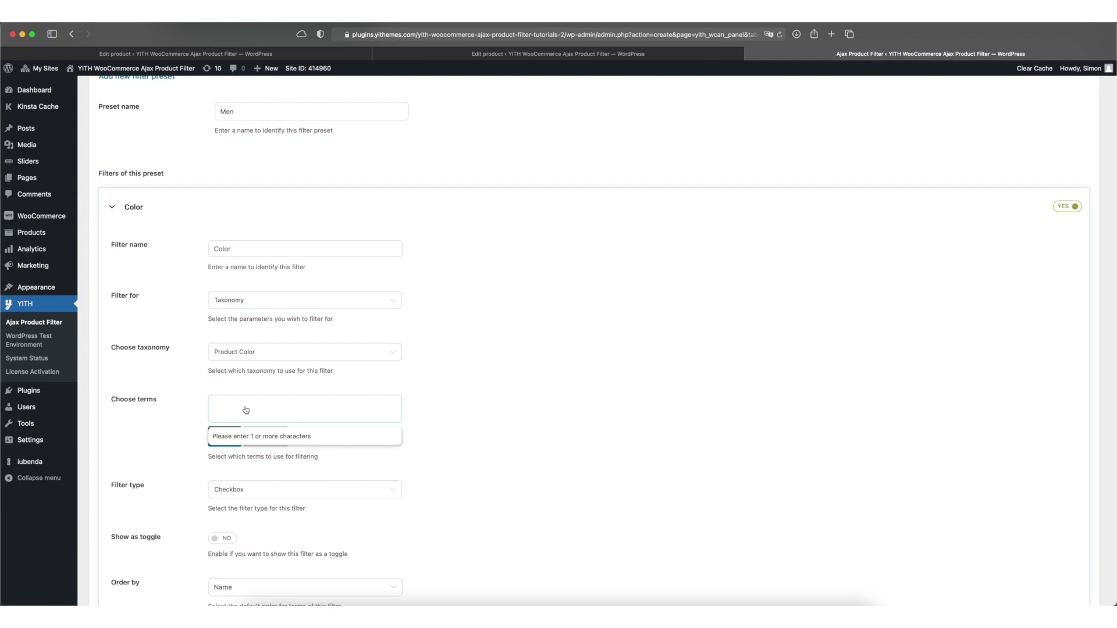
pyautogui.click(186, 448)
pyautogui.click(221, 446)
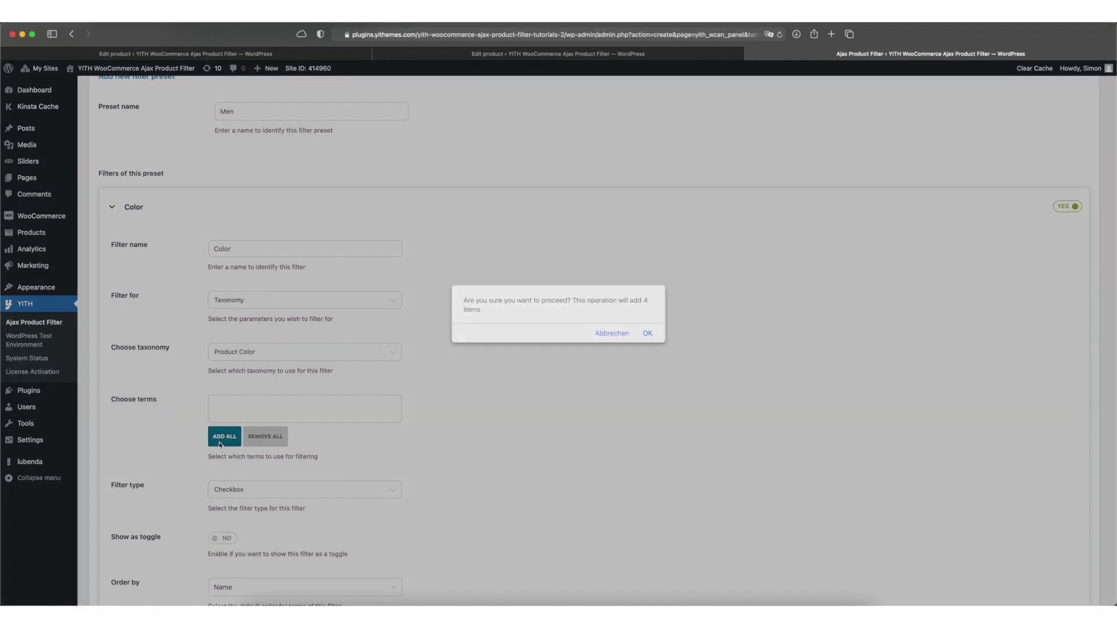
pyautogui.click(648, 334)
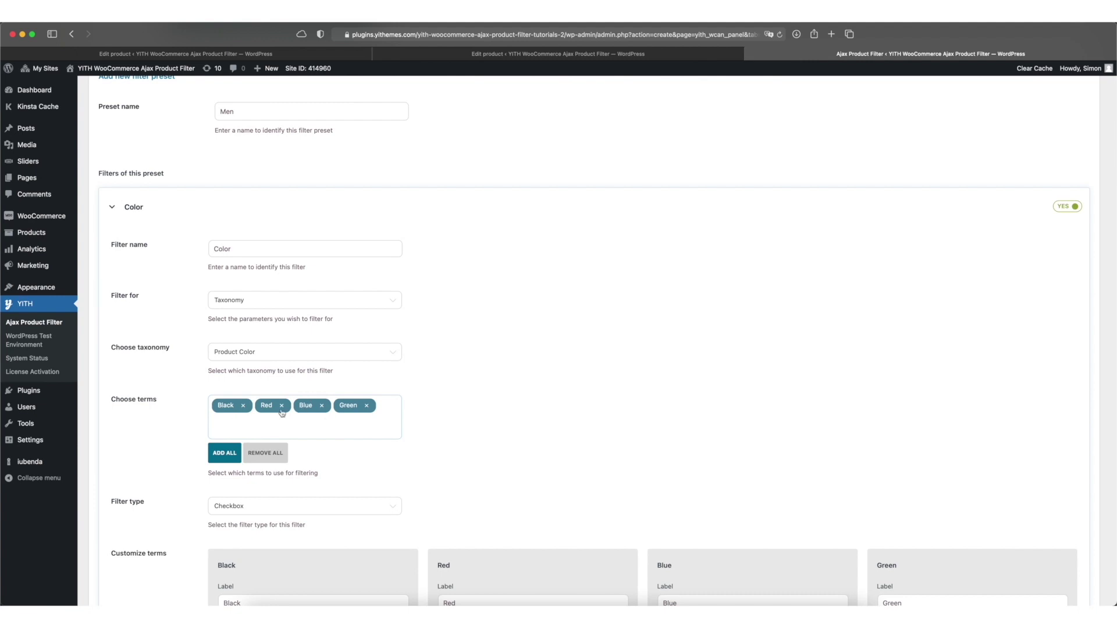
pyautogui.scroll(-5, 246, 424)
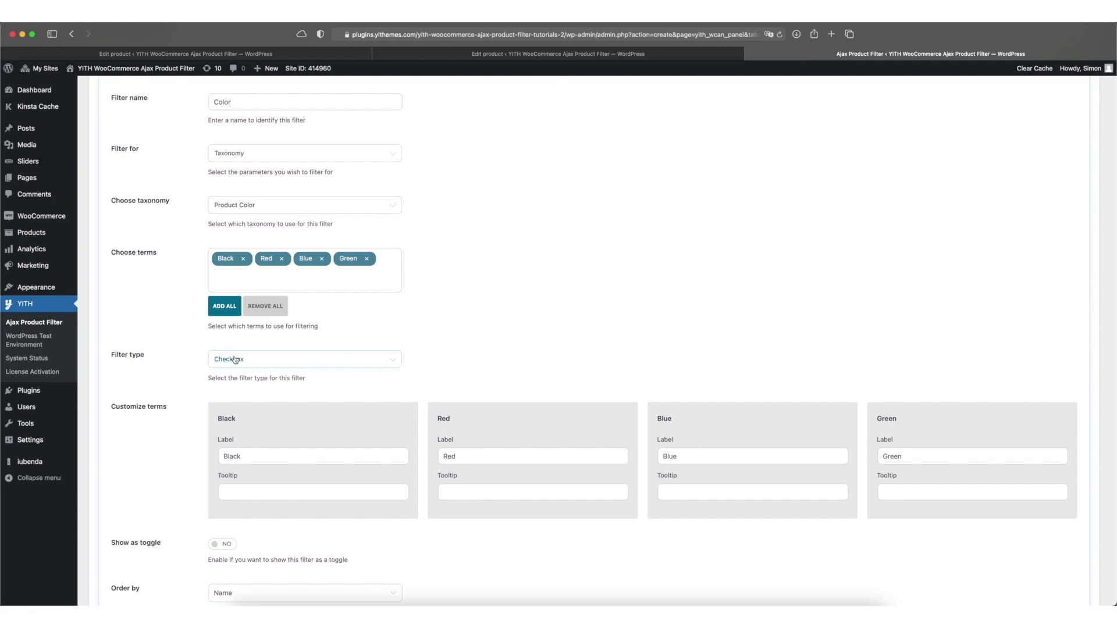
# - Set the Color filter type to Color Swatches and the columns number to 5
pyautogui.click(236, 360)
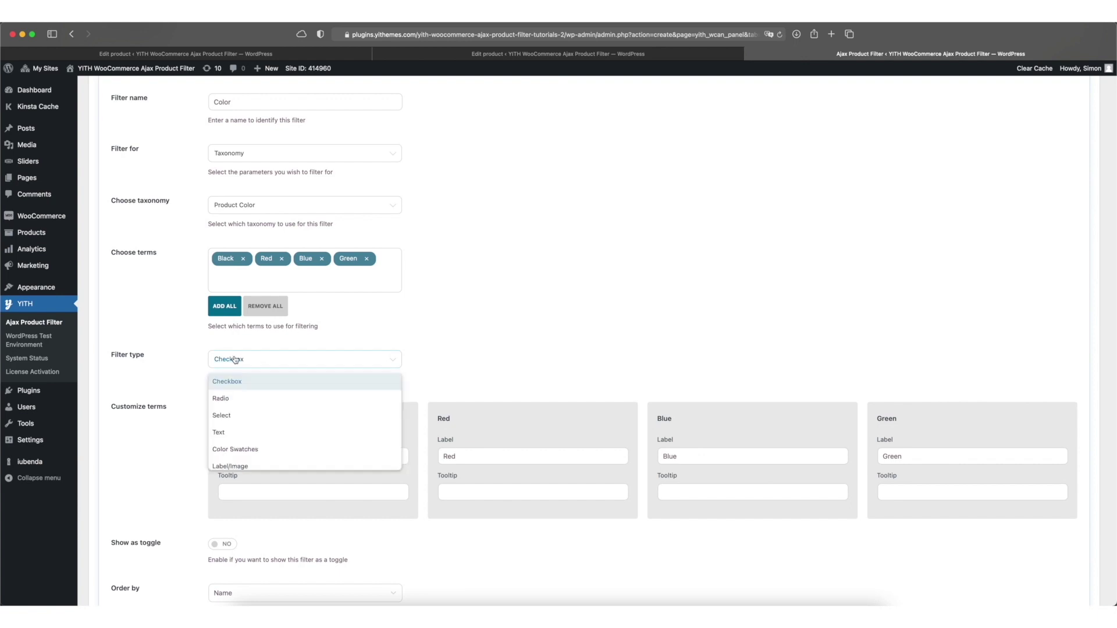
pyautogui.click(242, 455)
pyautogui.doubleClick(236, 416)
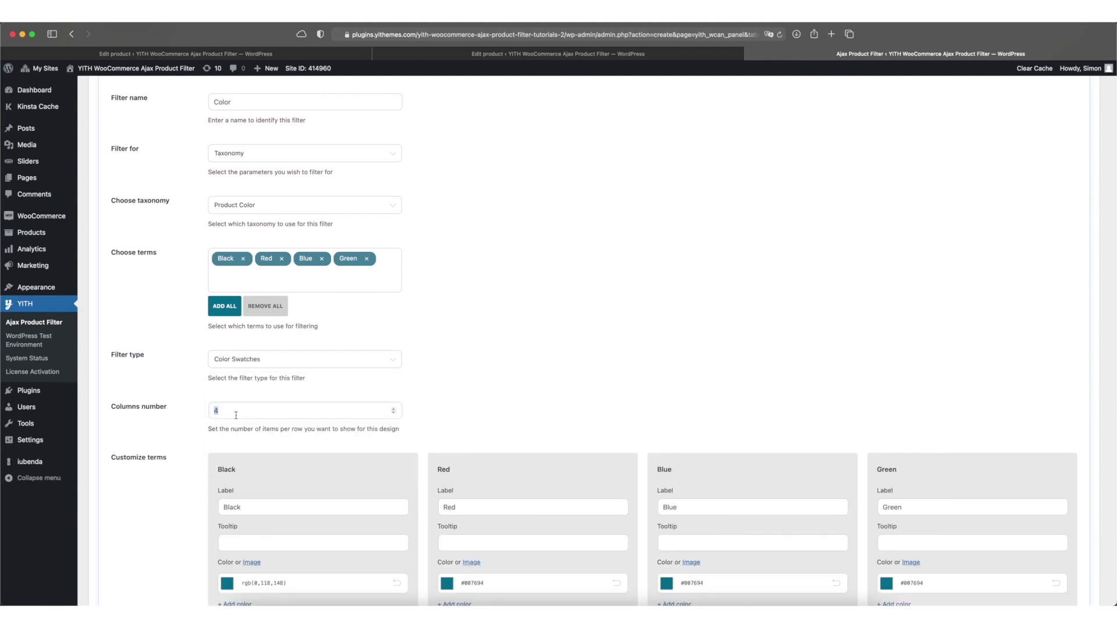
pyautogui.write('5')
pyautogui.scroll(-5, 372, 369)
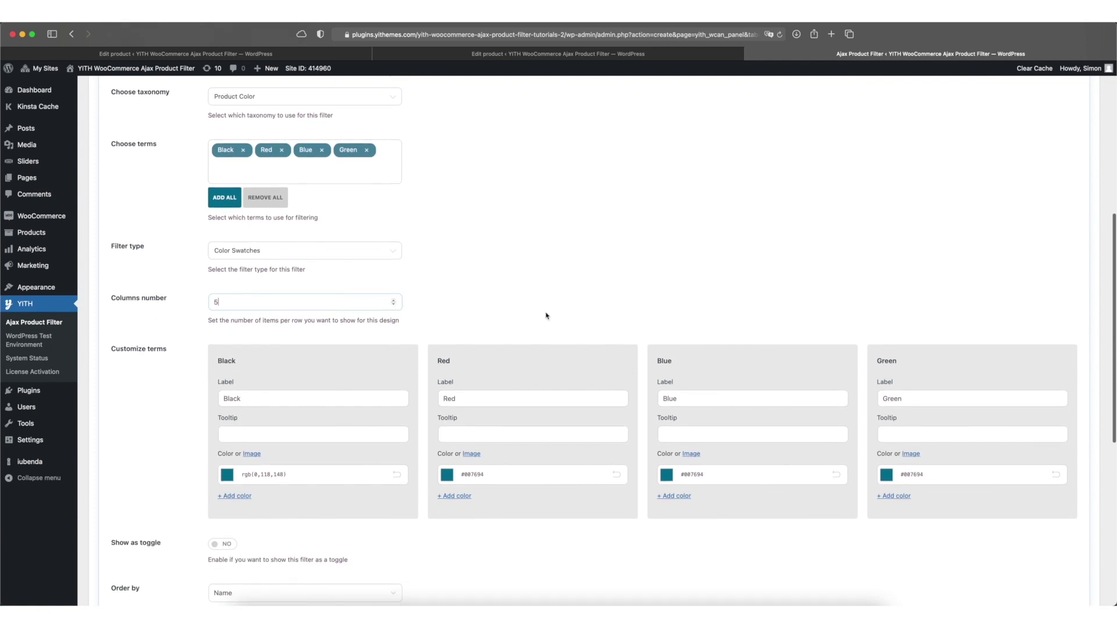
pyautogui.scroll(-1, 300, 395)
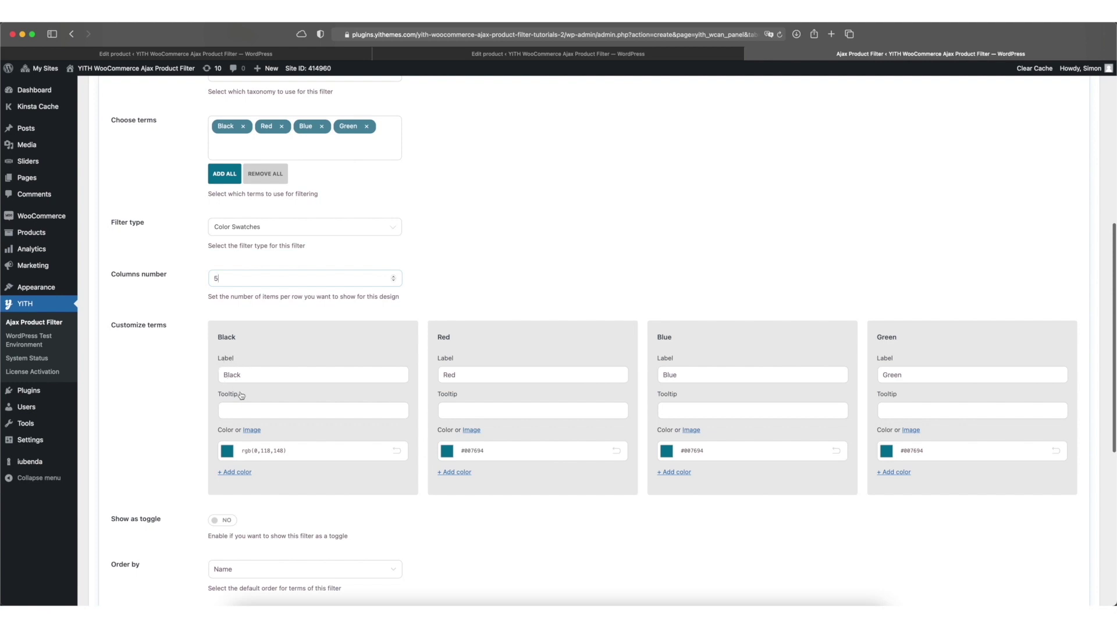
pyautogui.doubleClick(233, 377)
pyautogui.press('super+c')
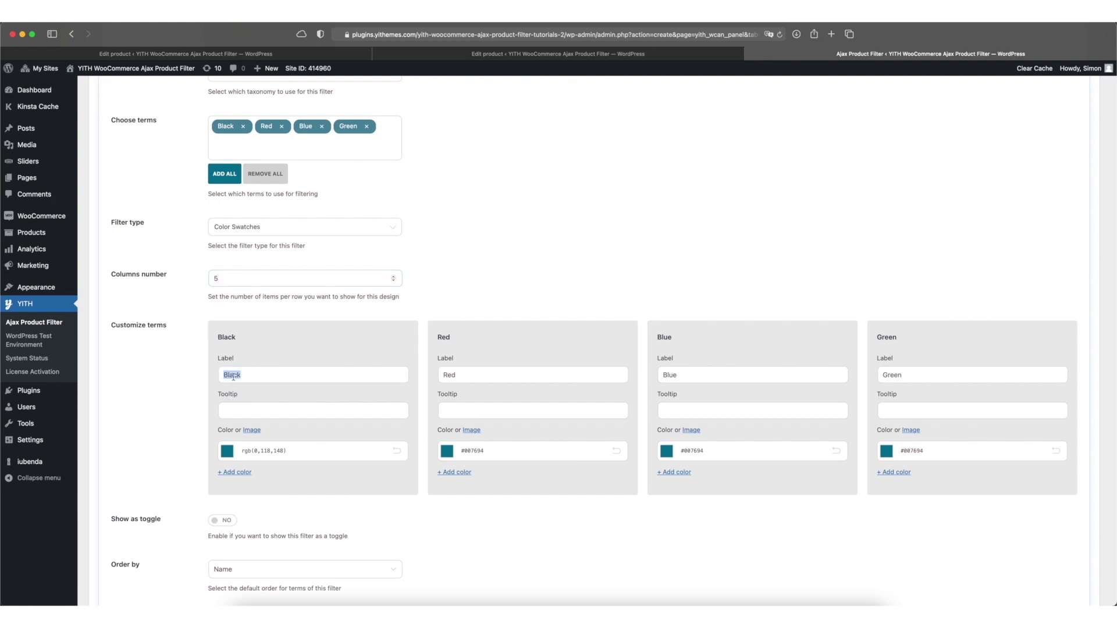
# - Give the Black term tooltip 'Black' and a near-black swatch rgb(15,15,15)
pyautogui.click(248, 404)
pyautogui.press('super+v')
pyautogui.click(226, 456)
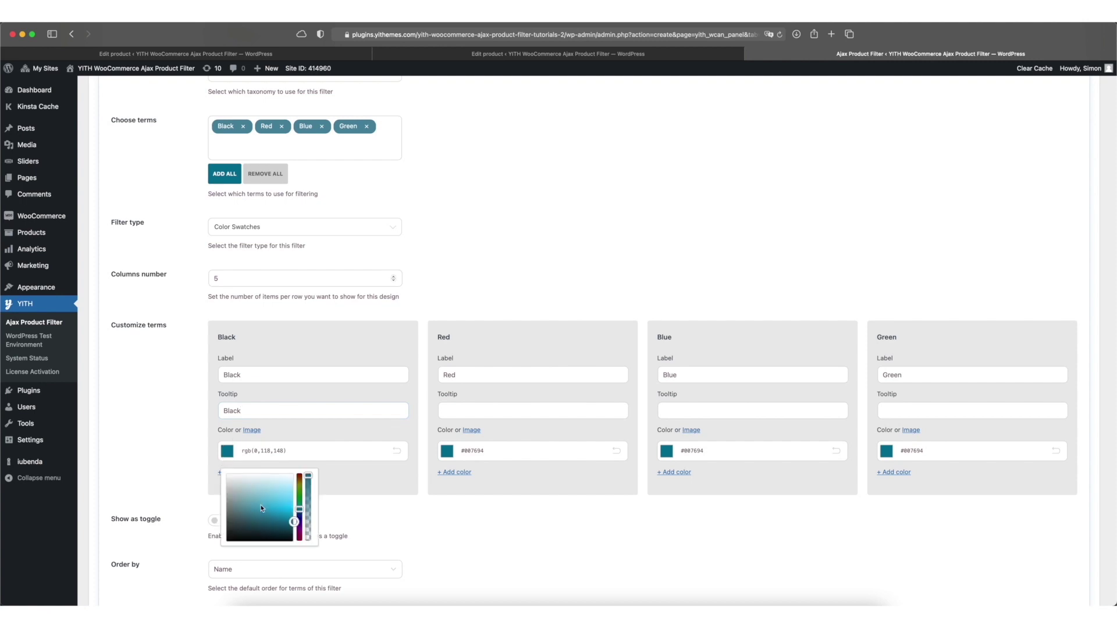
pyautogui.moveTo(260, 508); pyautogui.dragTo(214, 547)
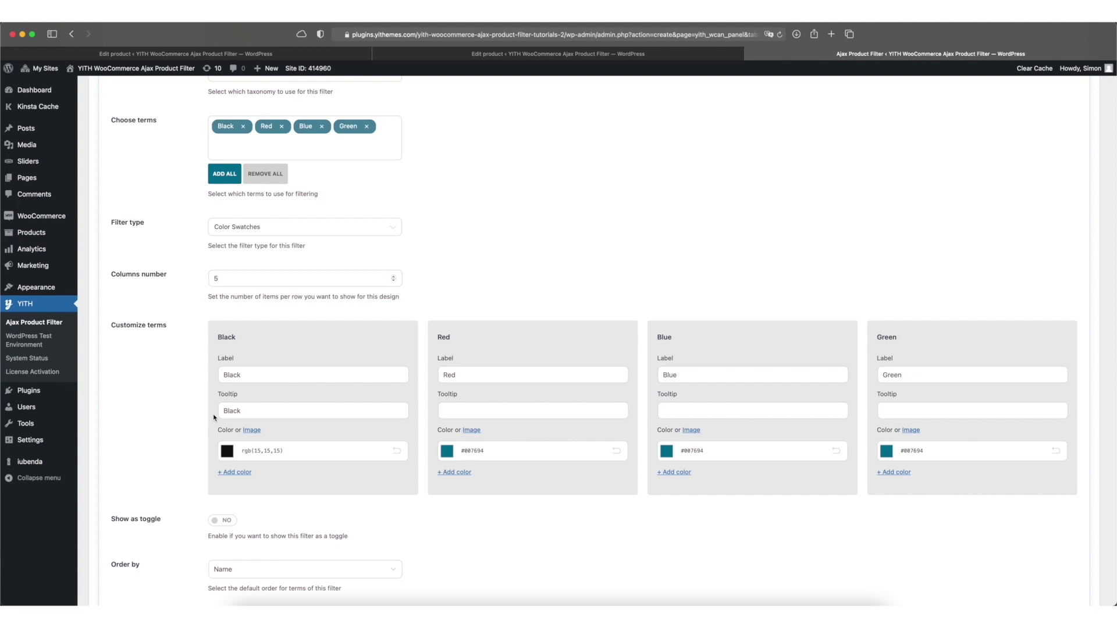
# - Set the Red term's tooltip to 'Red' and its swatch to rgb(236,13,13)
pyautogui.click(446, 455)
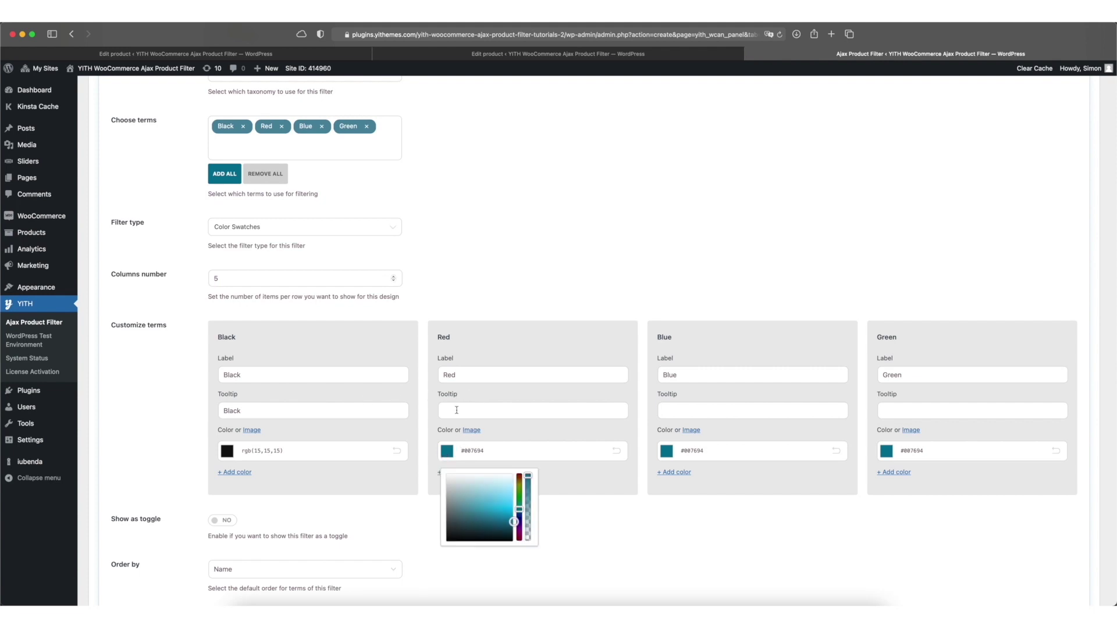
pyautogui.click(457, 410)
pyautogui.write('Red')
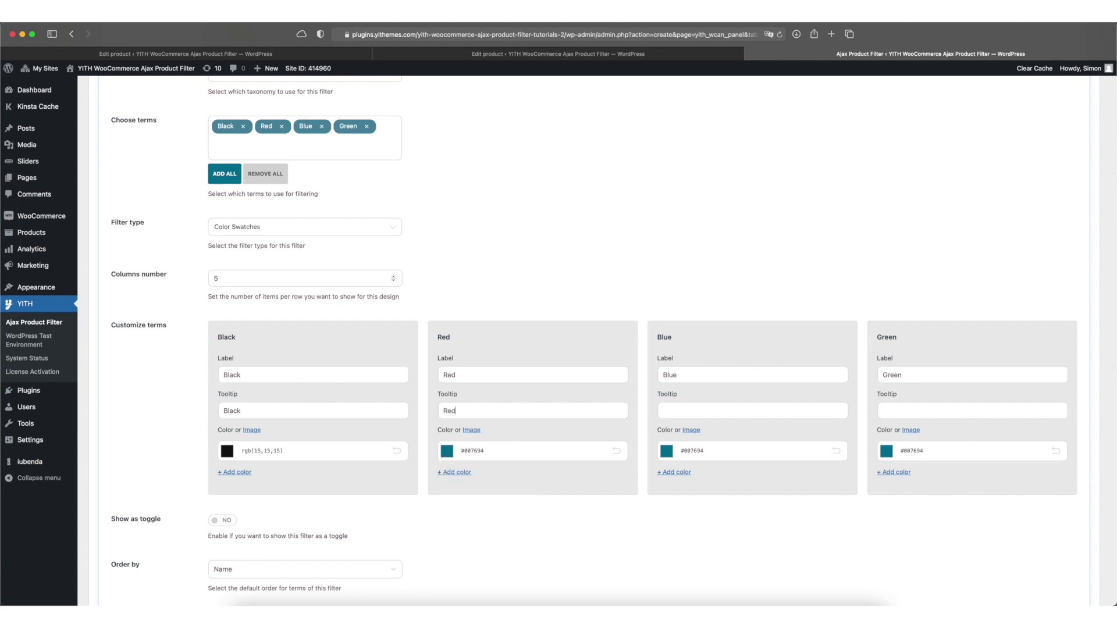
pyautogui.click(447, 451)
pyautogui.moveTo(519, 491); pyautogui.dragTo(519, 475)
pyautogui.click(508, 506)
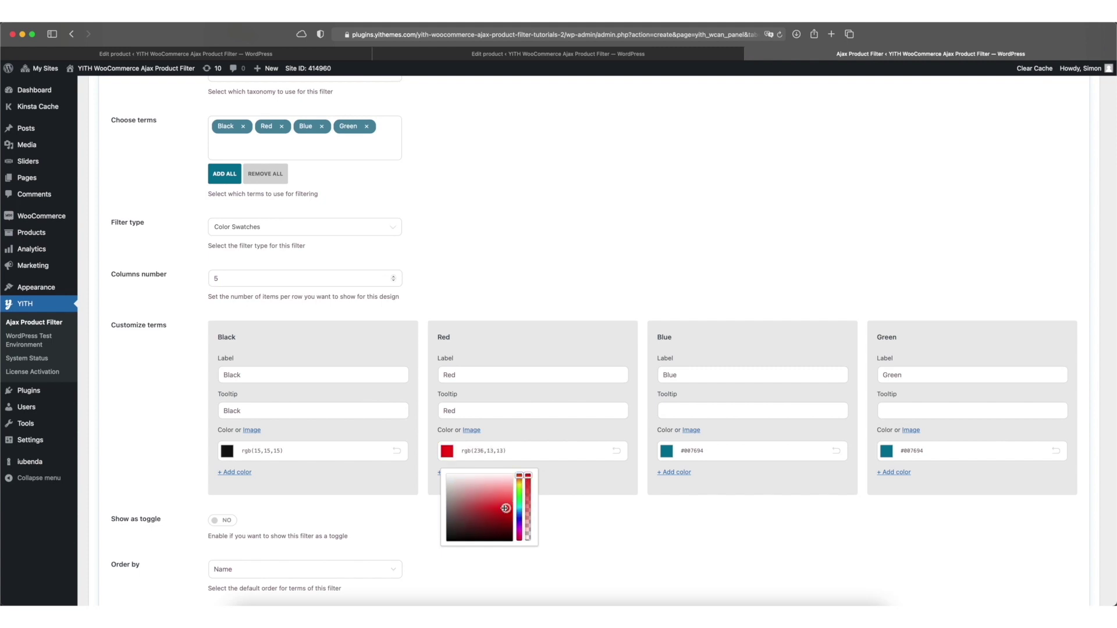
# - Set the Blue term's tooltip to 'Blue' and its swatch to rgb(15,115,203)
pyautogui.doubleClick(719, 378)
pyautogui.hotkey('ctrl', 'c')
pyautogui.click(706, 410)
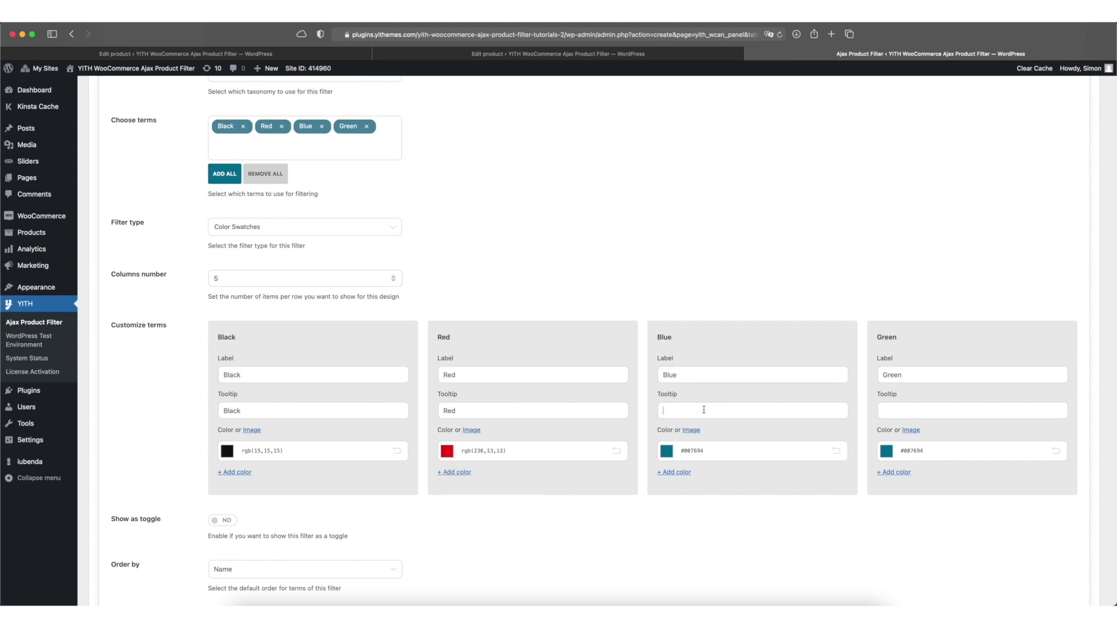
pyautogui.hotkey('ctrl', 'v')
pyautogui.click(666, 451)
pyautogui.click(739, 514)
pyautogui.moveTo(739, 515); pyautogui.dragTo(731, 502)
# - Set the Green term's tooltip to 'Green' and its swatch to rgb(29,171,7)
pyautogui.click(887, 411)
pyautogui.write('Green')
pyautogui.click(887, 451)
pyautogui.click(958, 495)
pyautogui.moveTo(937, 509); pyautogui.dragTo(949, 520)
pyautogui.click(269, 410)
pyautogui.scroll(-2, 269, 404)
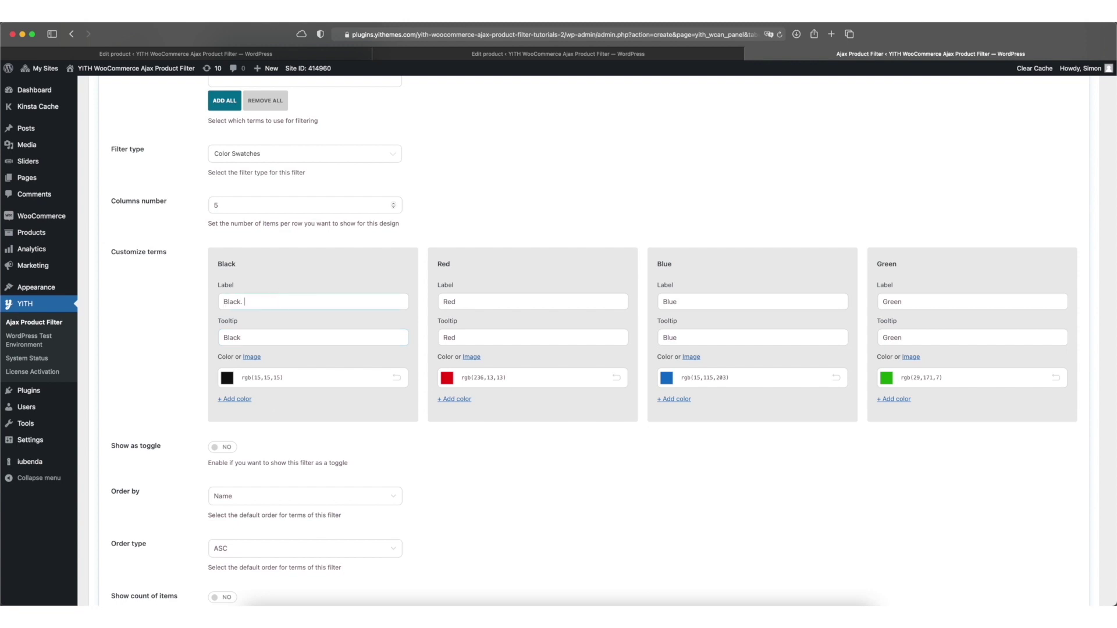
# - Change the Black term's label and tooltip to 'Black / White'
pyautogui.write('White')
pyautogui.press('Tab')
pyautogui.press('super+v')
# - Give the Black / White term a second swatch colour, white rgb(252,252,252)
pyautogui.click(231, 401)
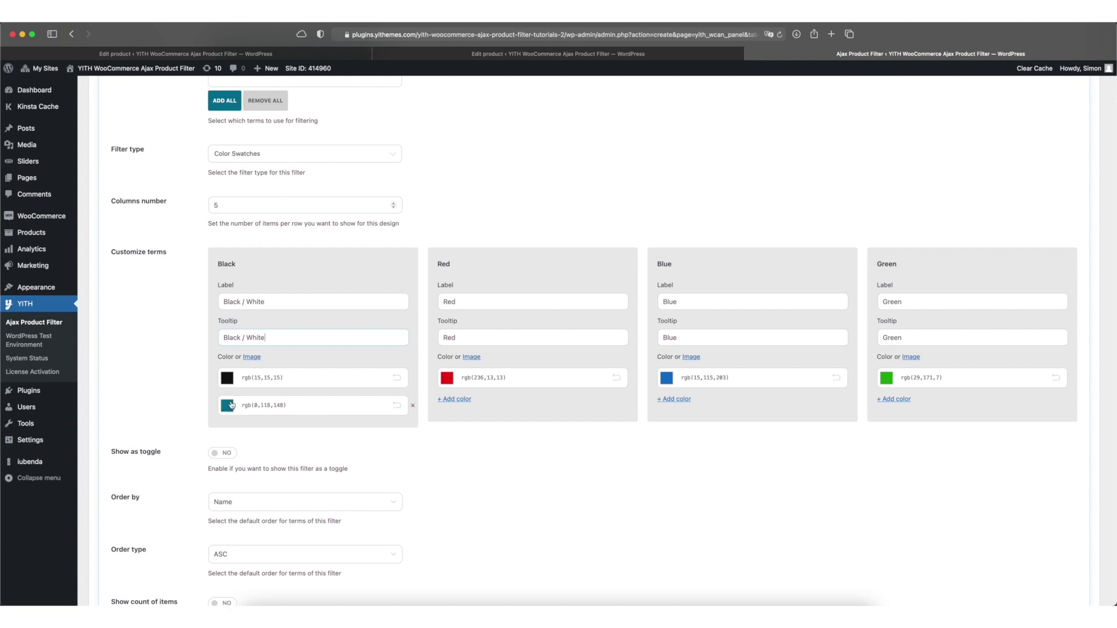
pyautogui.click(227, 406)
pyautogui.moveTo(264, 467); pyautogui.dragTo(223, 428)
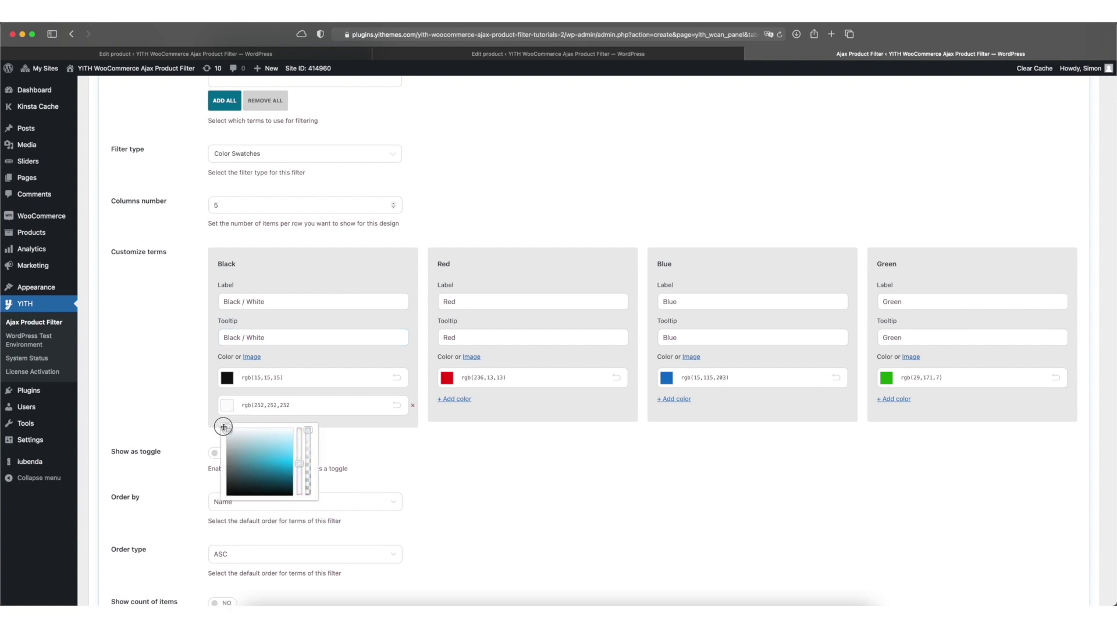
pyautogui.click(342, 430)
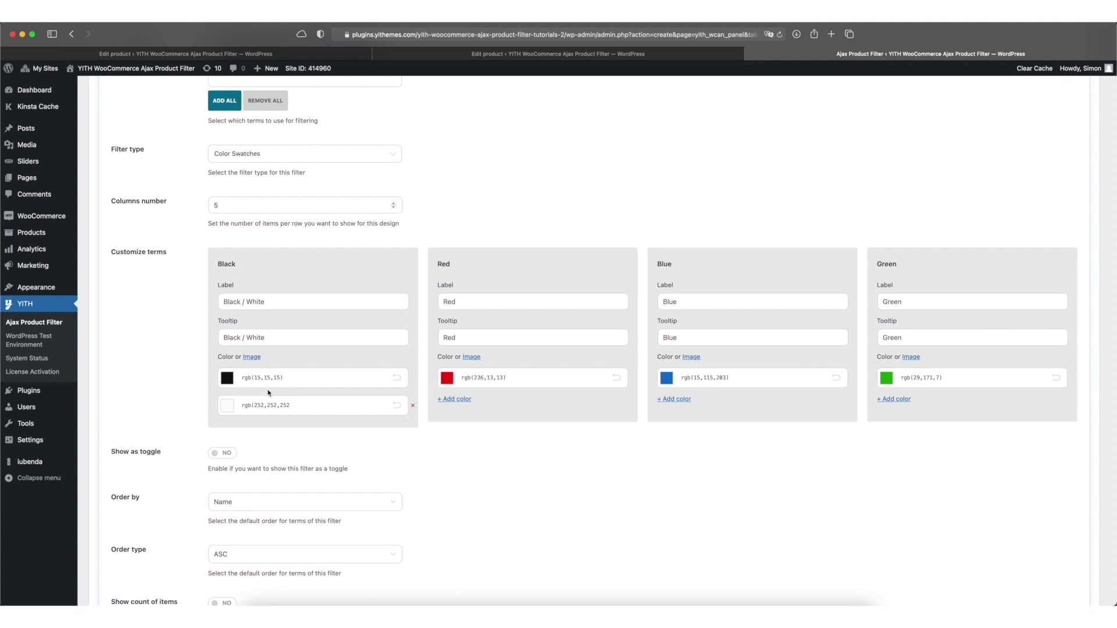
pyautogui.click(252, 357)
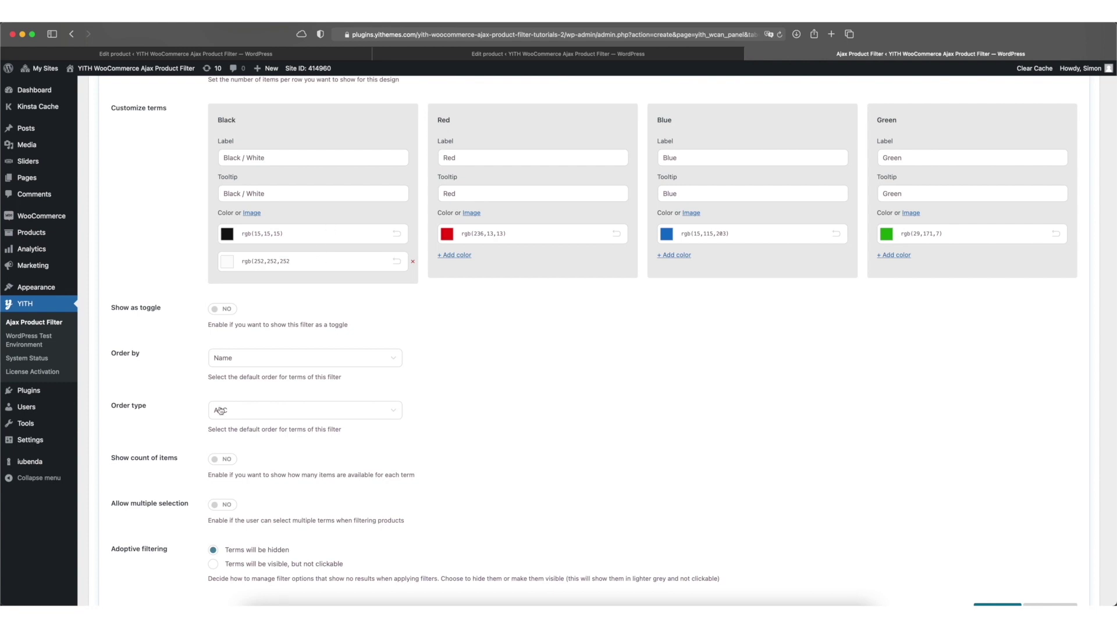
# - Set 'Allow multiple selection' to YES in the Color filter, keeping the AND relation
pyautogui.scroll(-3, 221, 410)
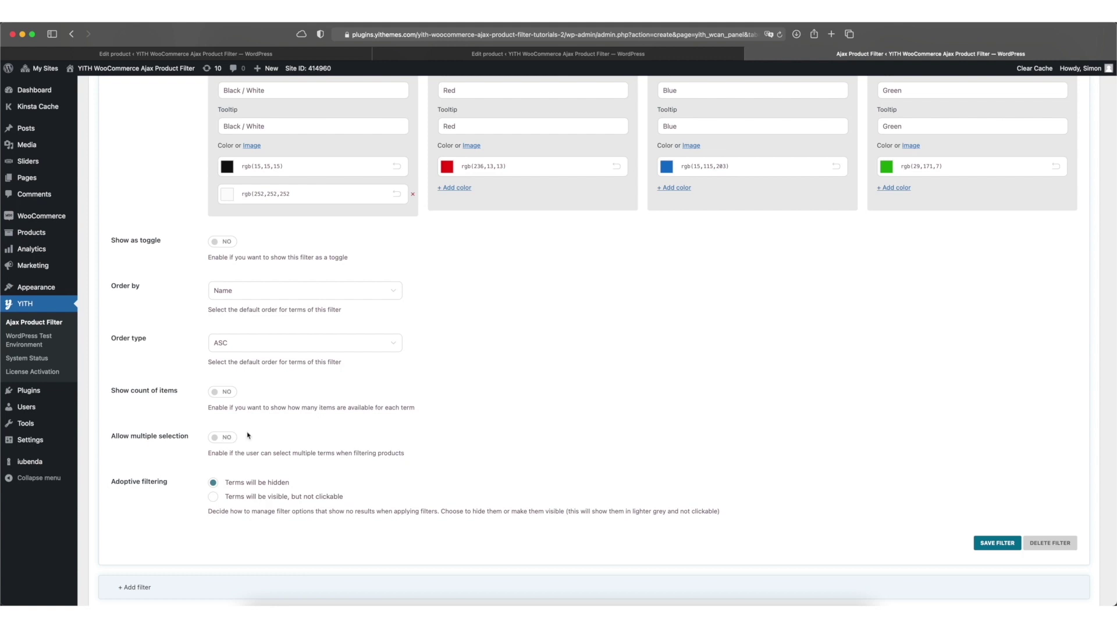
pyautogui.click(228, 439)
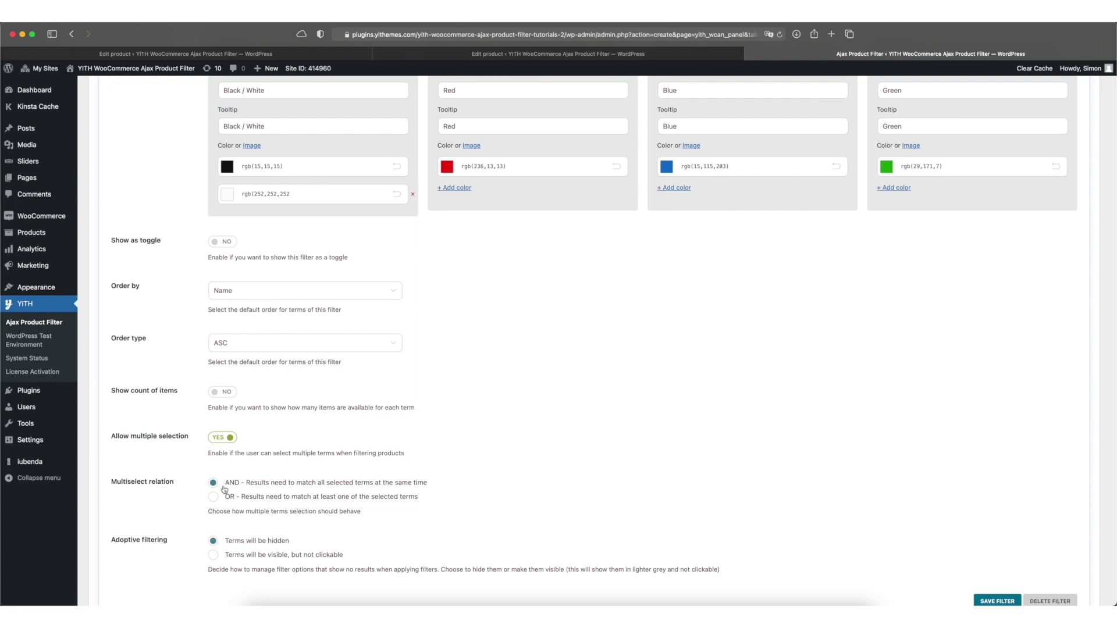
pyautogui.scroll(2, 465, 225)
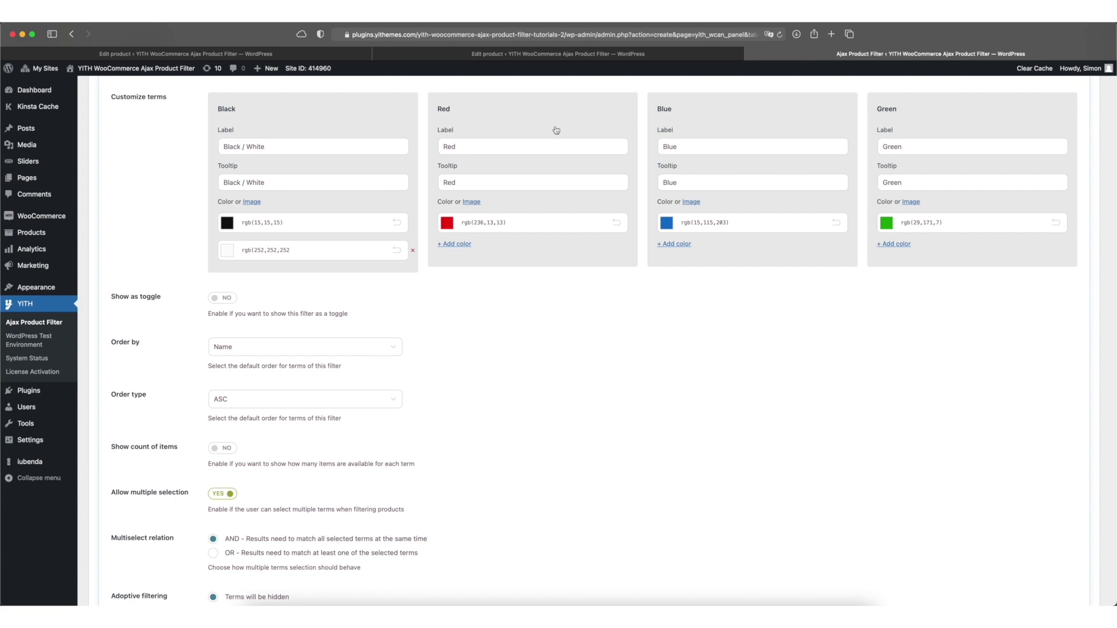
pyautogui.scroll(-3, 396, 343)
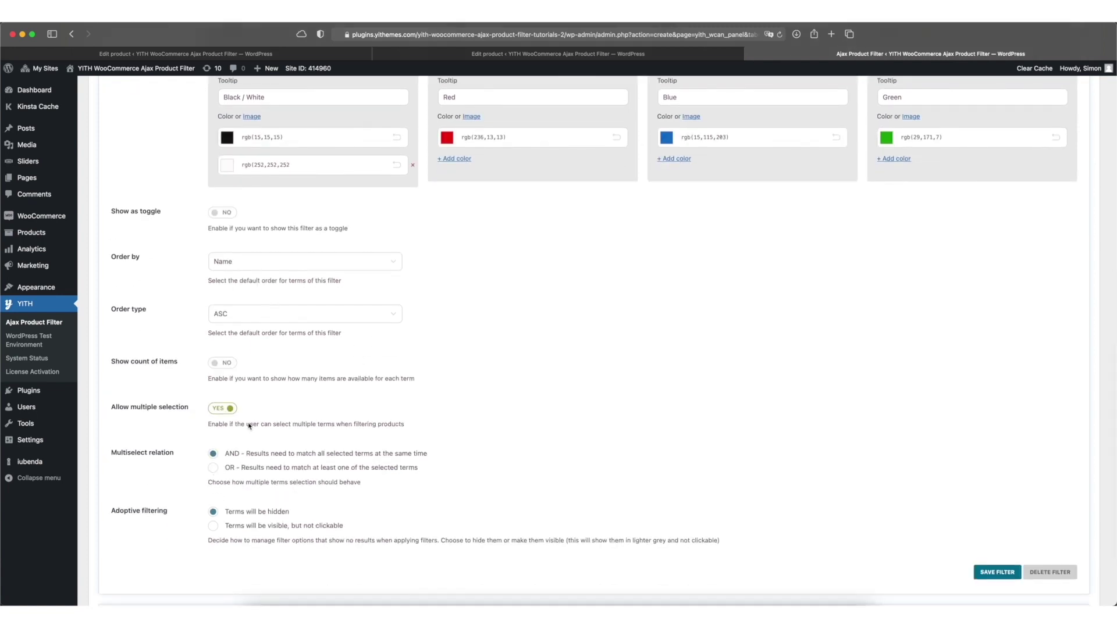
pyautogui.scroll(3, 265, 408)
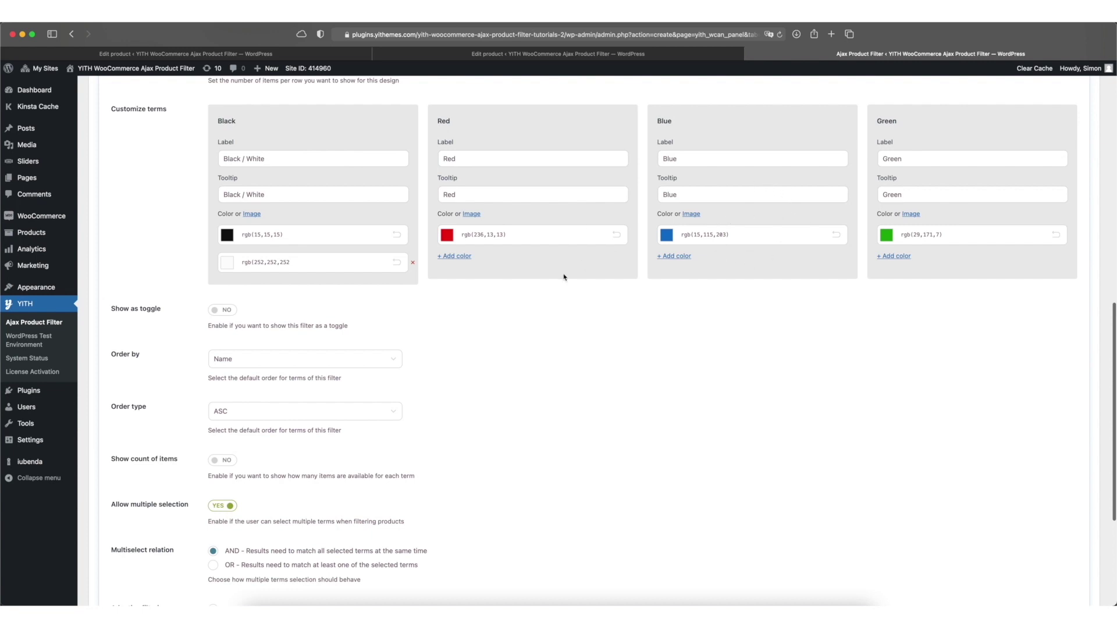
pyautogui.scroll(-3, 519, 311)
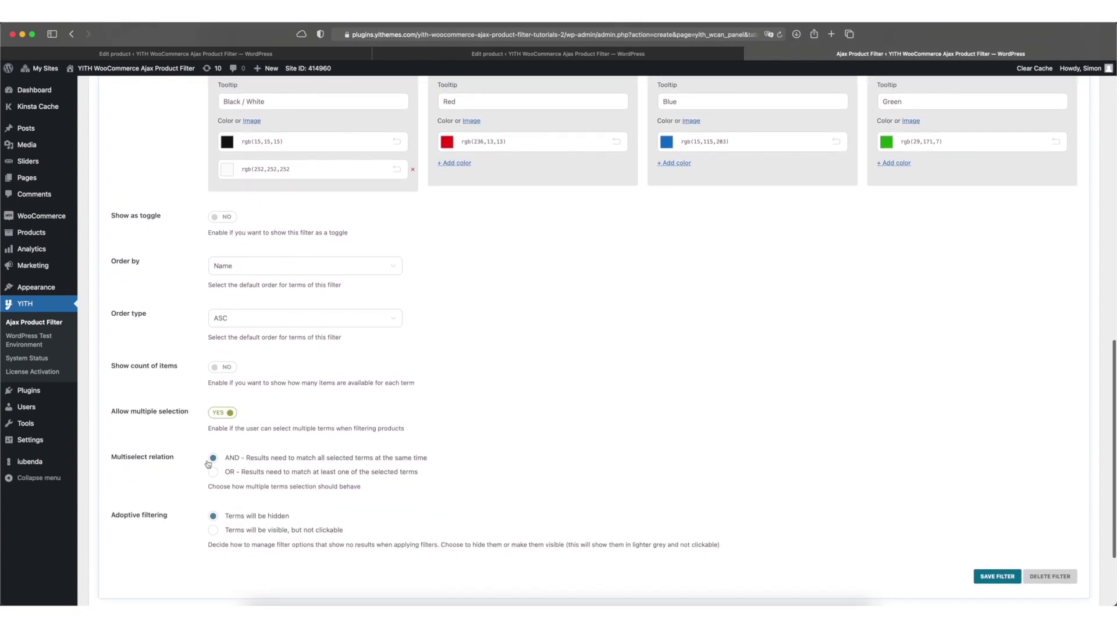
pyautogui.scroll(-2, 244, 490)
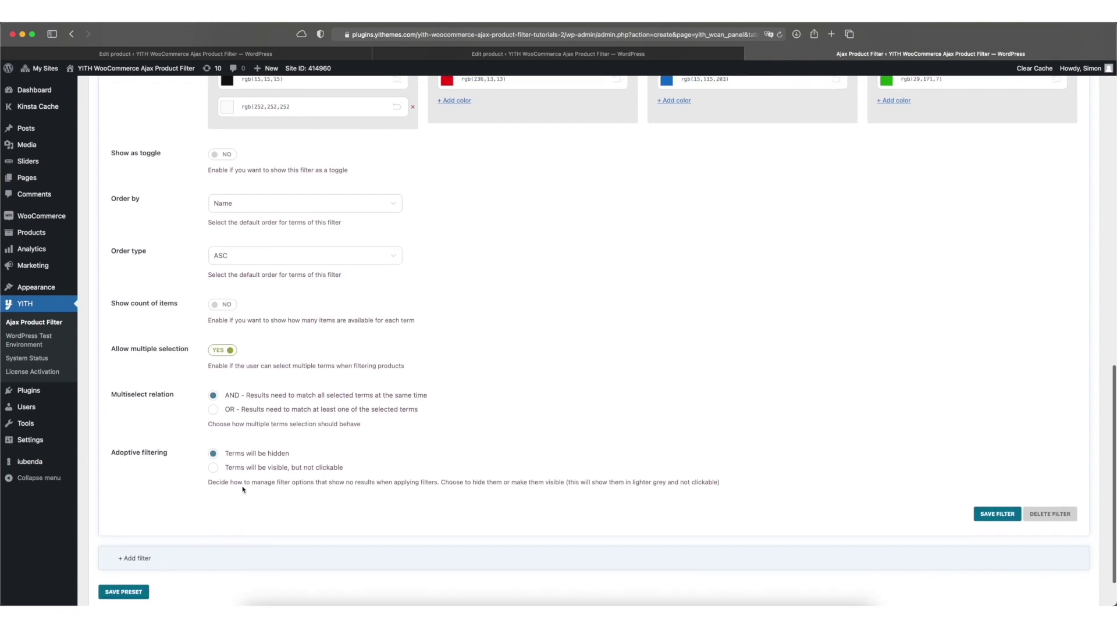
# - Save the Color filter, then save the Men preset to list it with its shortcode
pyautogui.click(997, 514)
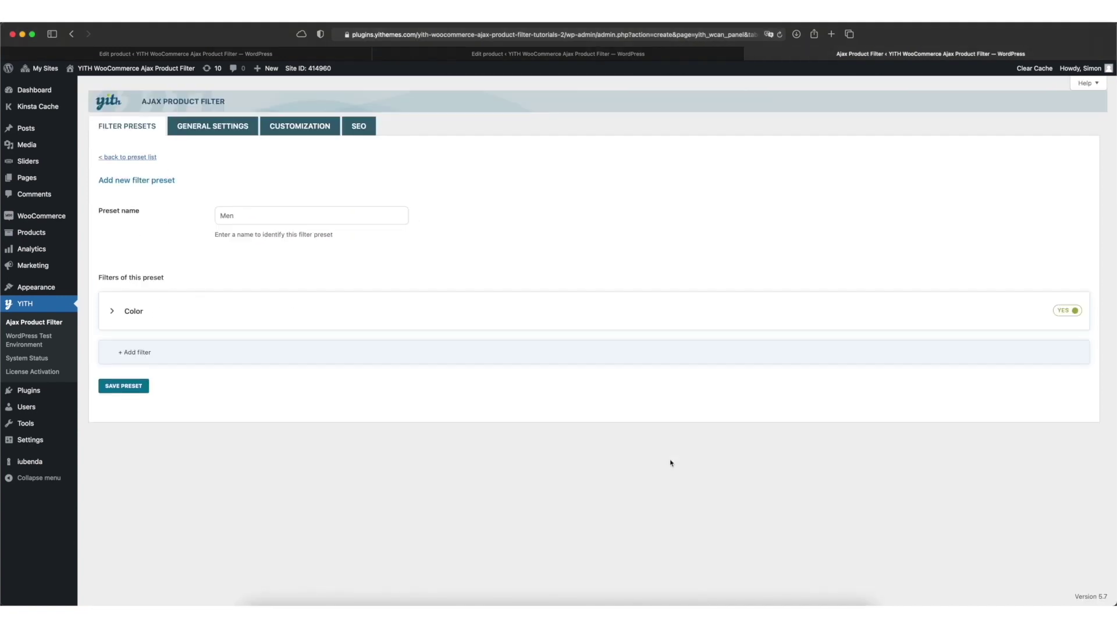
pyautogui.click(118, 389)
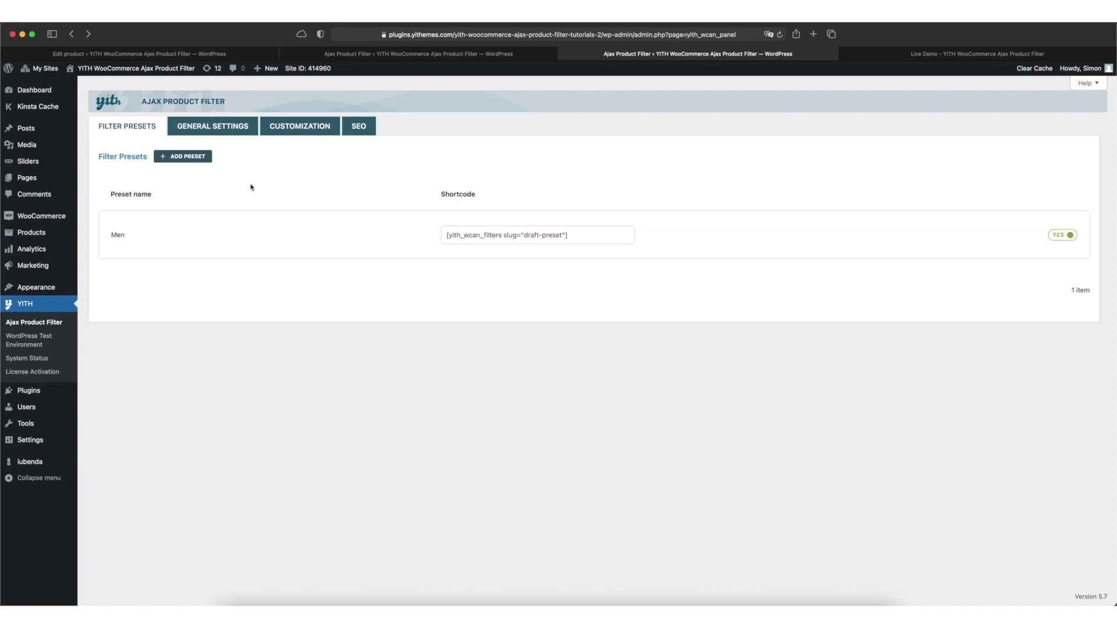
# - In Appearance > Widgets, add YITH AJAX Filters Preset to the Default sidebar with preset Men
pyautogui.moveTo(45, 291)
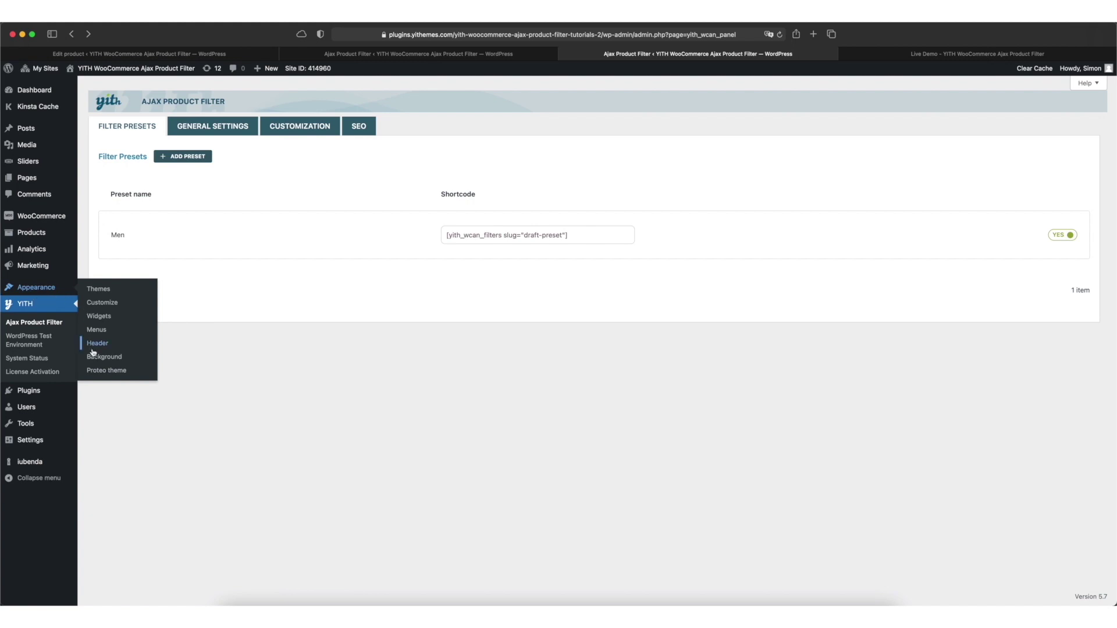
pyautogui.click(112, 318)
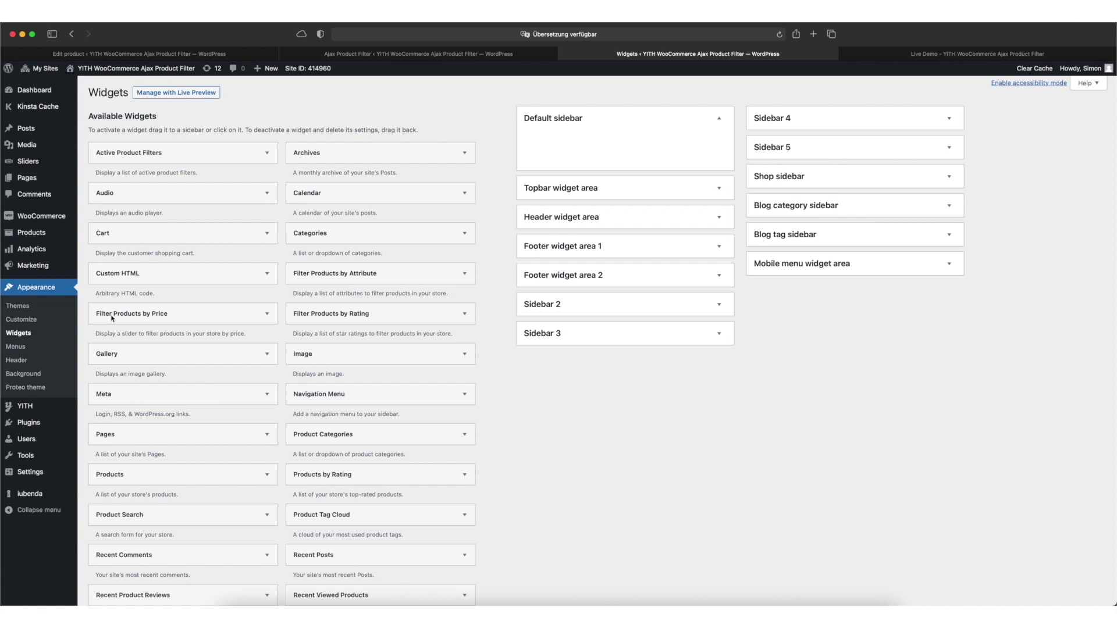
pyautogui.scroll(-5, 250, 400)
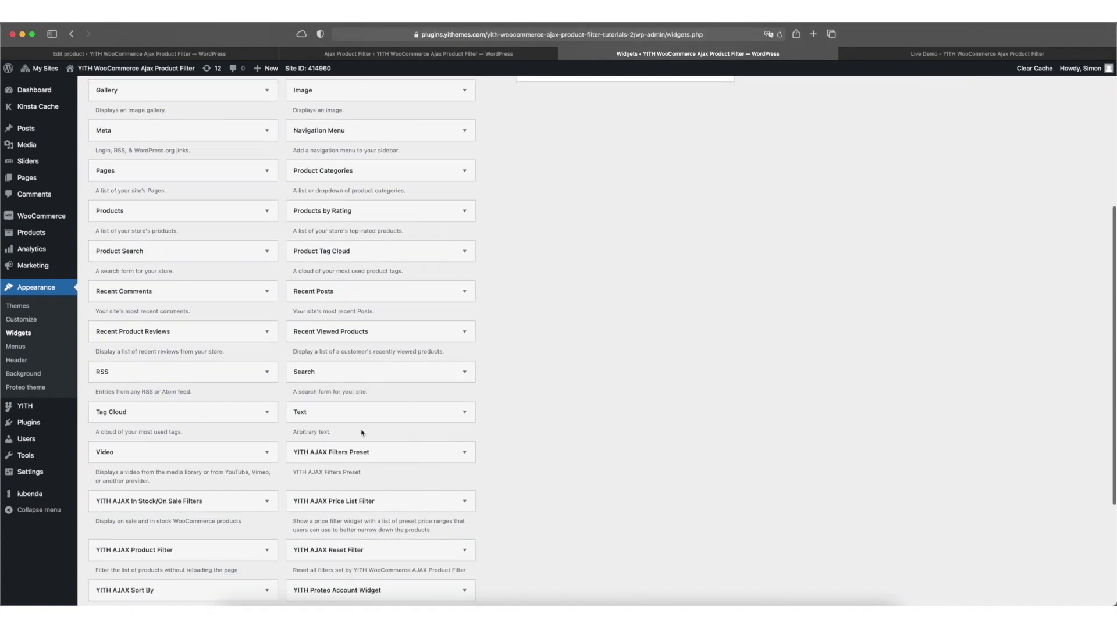
pyautogui.click(351, 455)
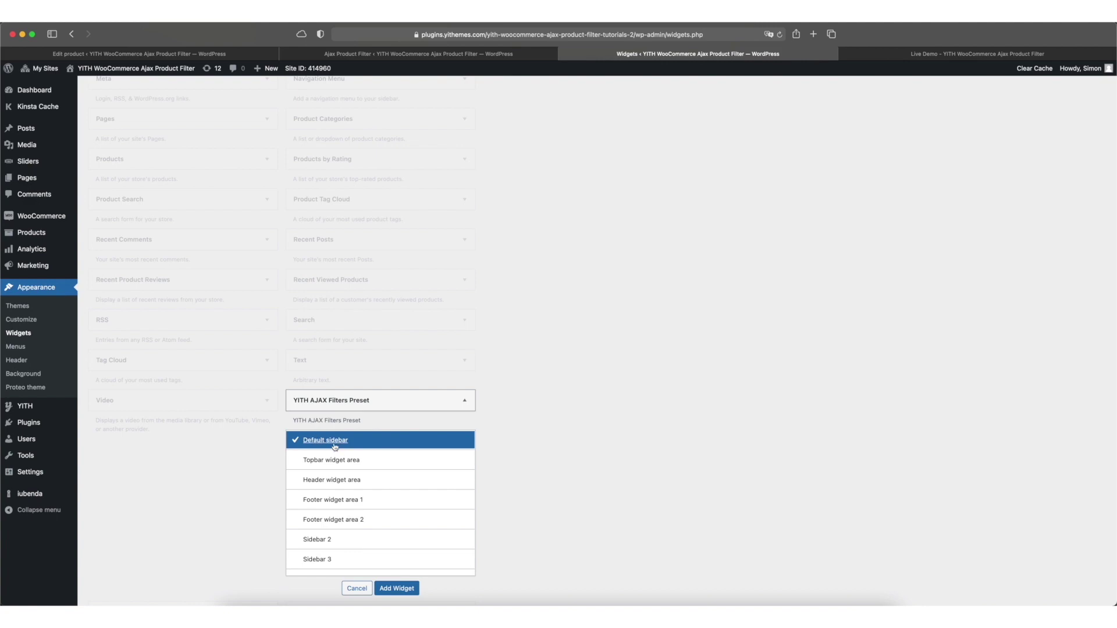
pyautogui.click(396, 589)
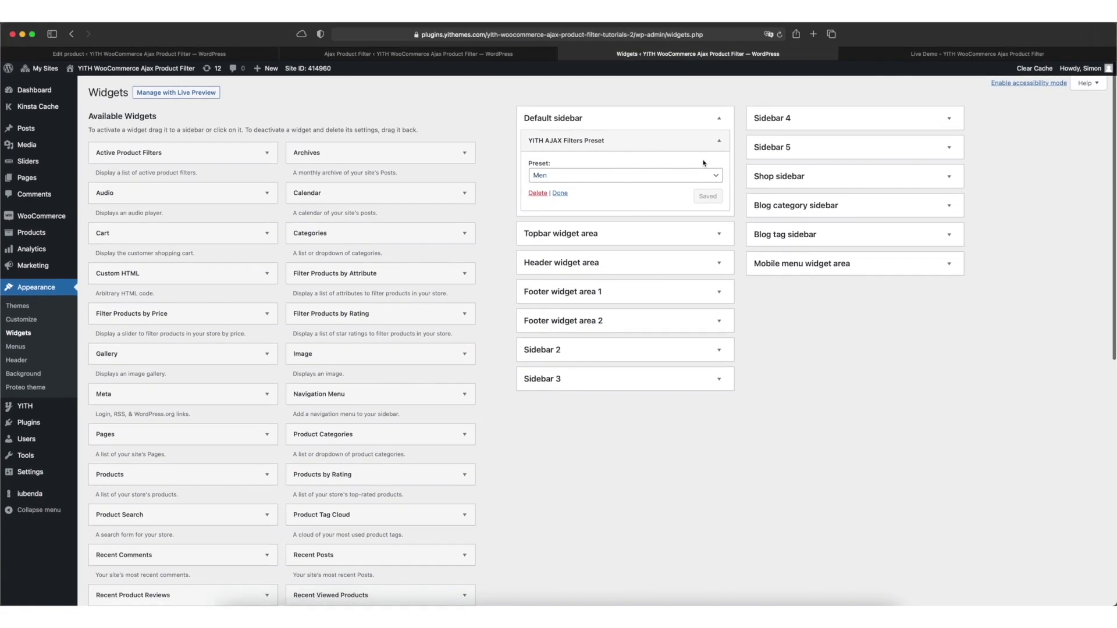
pyautogui.click(570, 176)
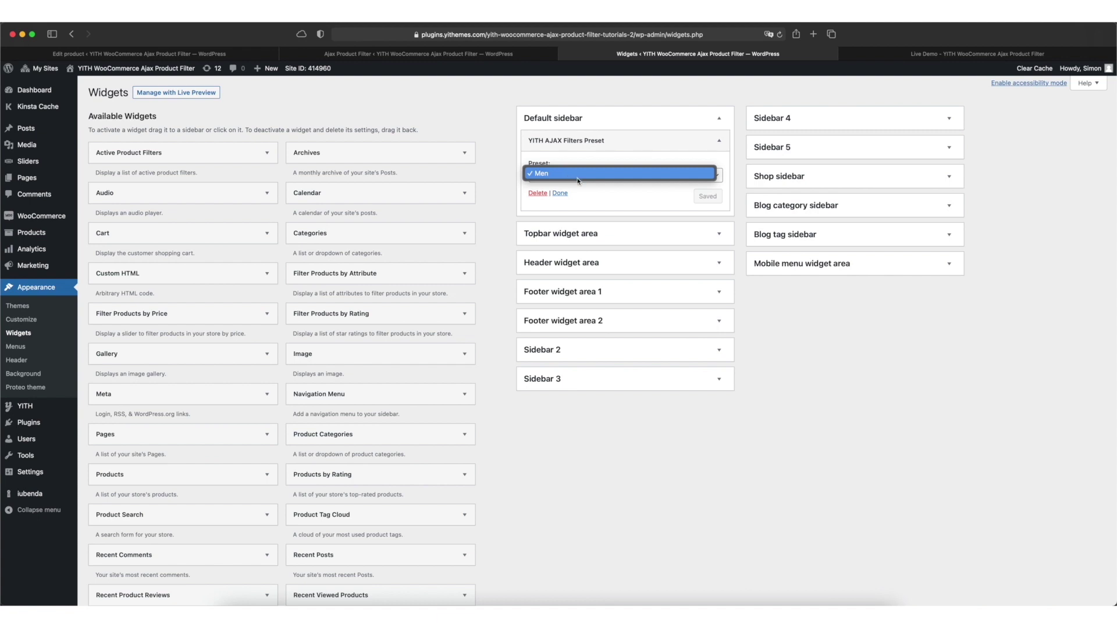
pyautogui.click(796, 345)
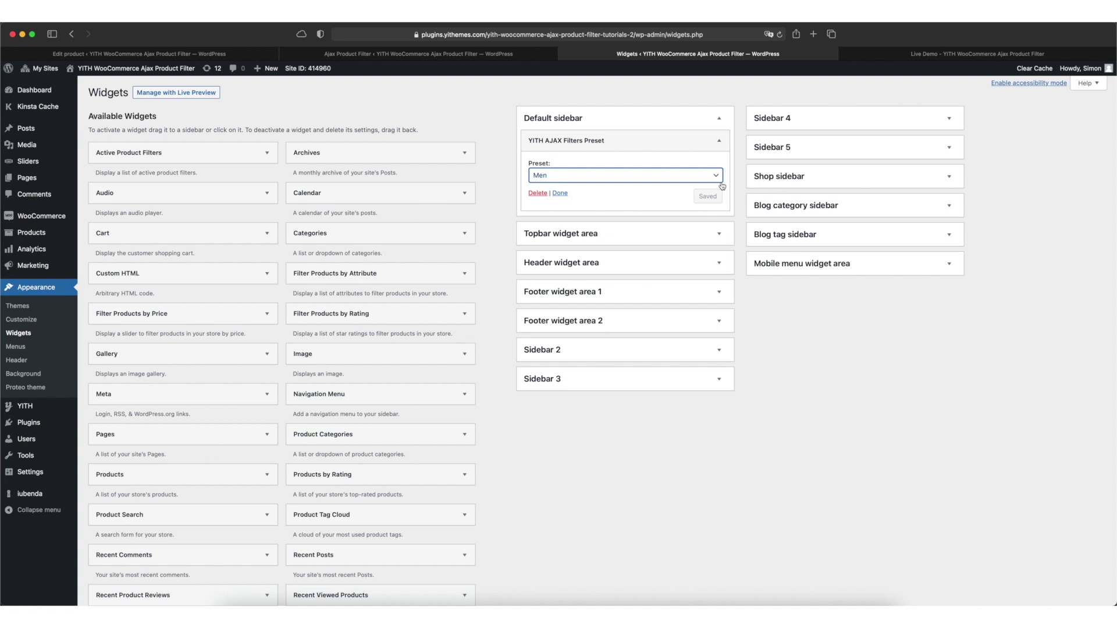
# - On the Live Demo Man page, apply the Red colour swatch to narrow results to three shirts
pyautogui.click(976, 57)
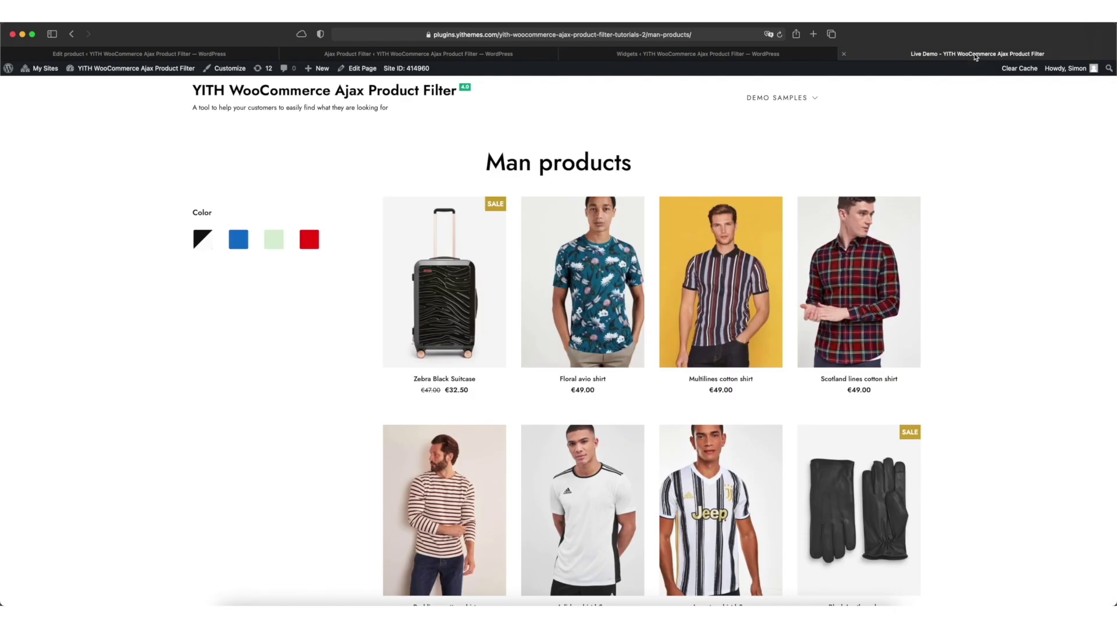
pyautogui.click(312, 245)
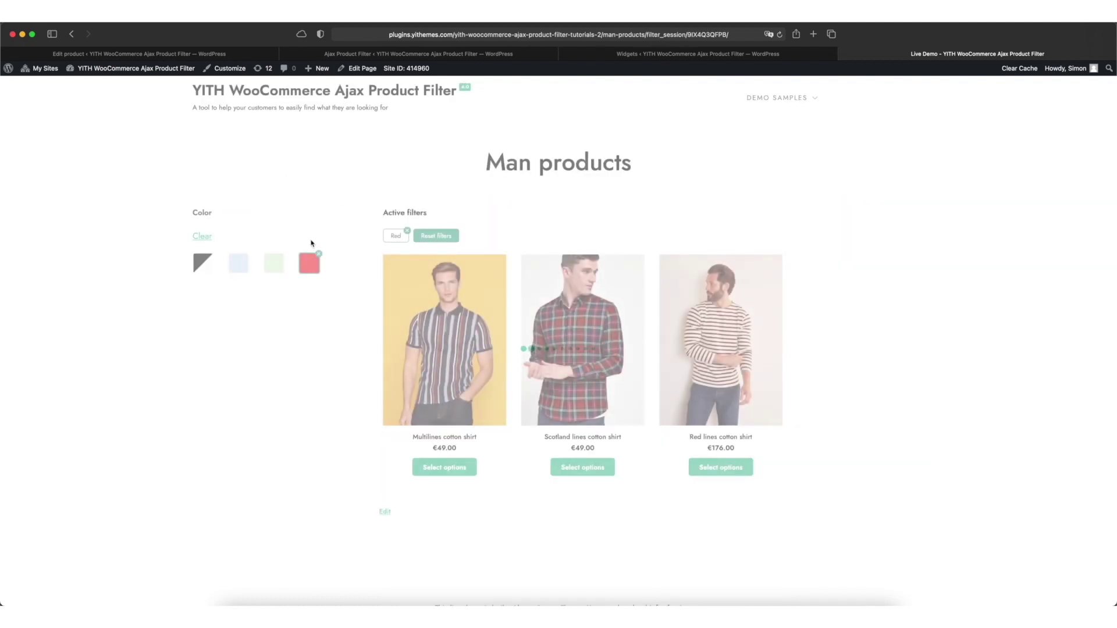